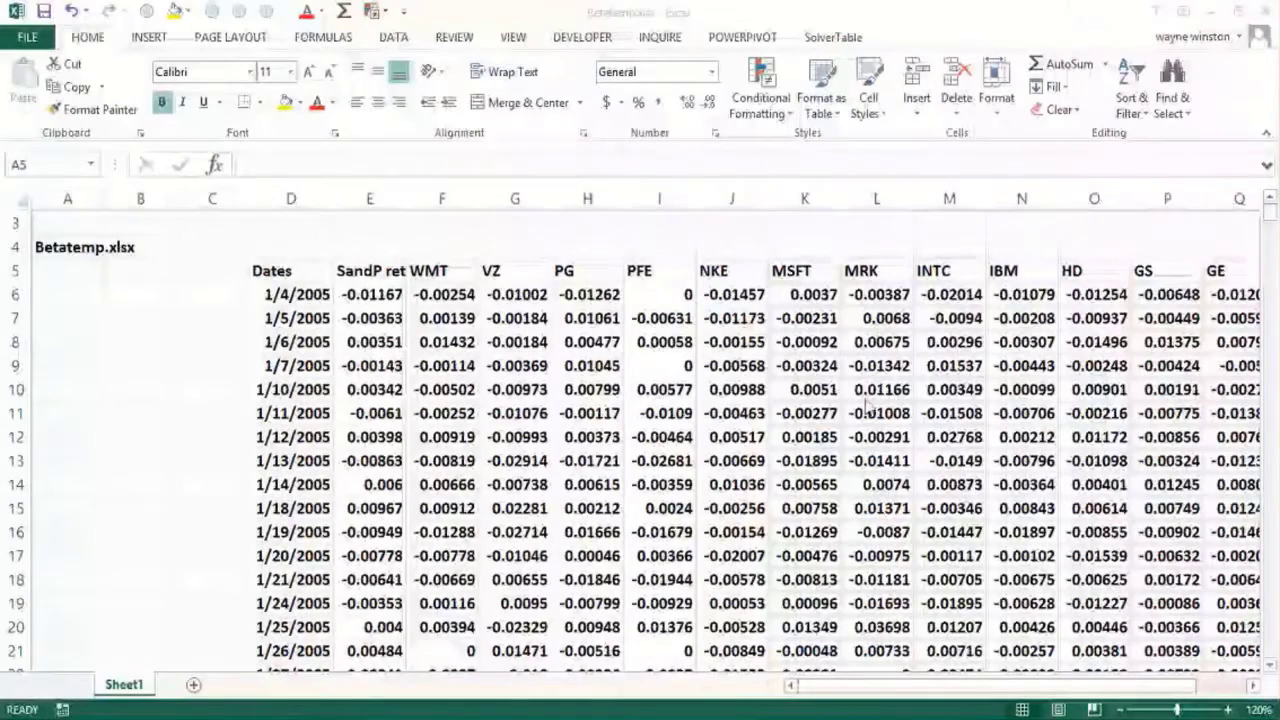
# Step: Enter the note Beta=2 in cell B6
pyautogui.click(125, 295)
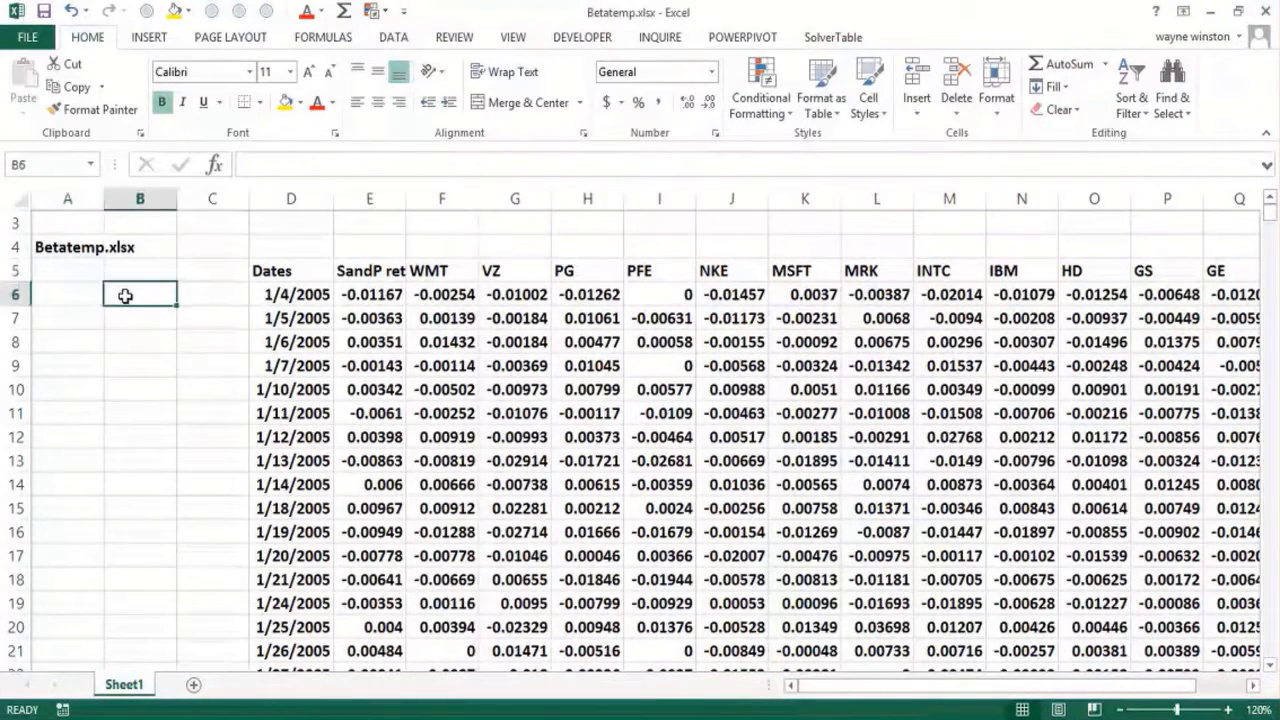
pyautogui.write('B')
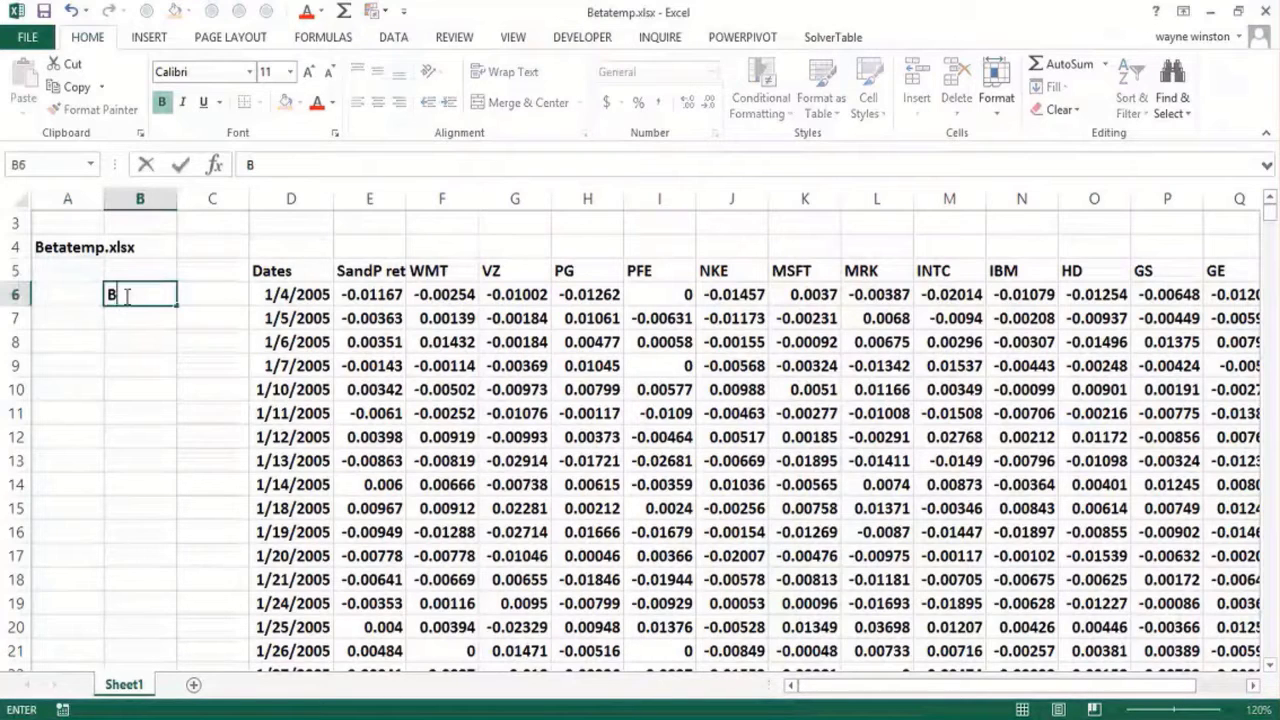
pyautogui.write('eta=2')
pyautogui.hotkey('ctrl', 'Return')
pyautogui.press('Return')
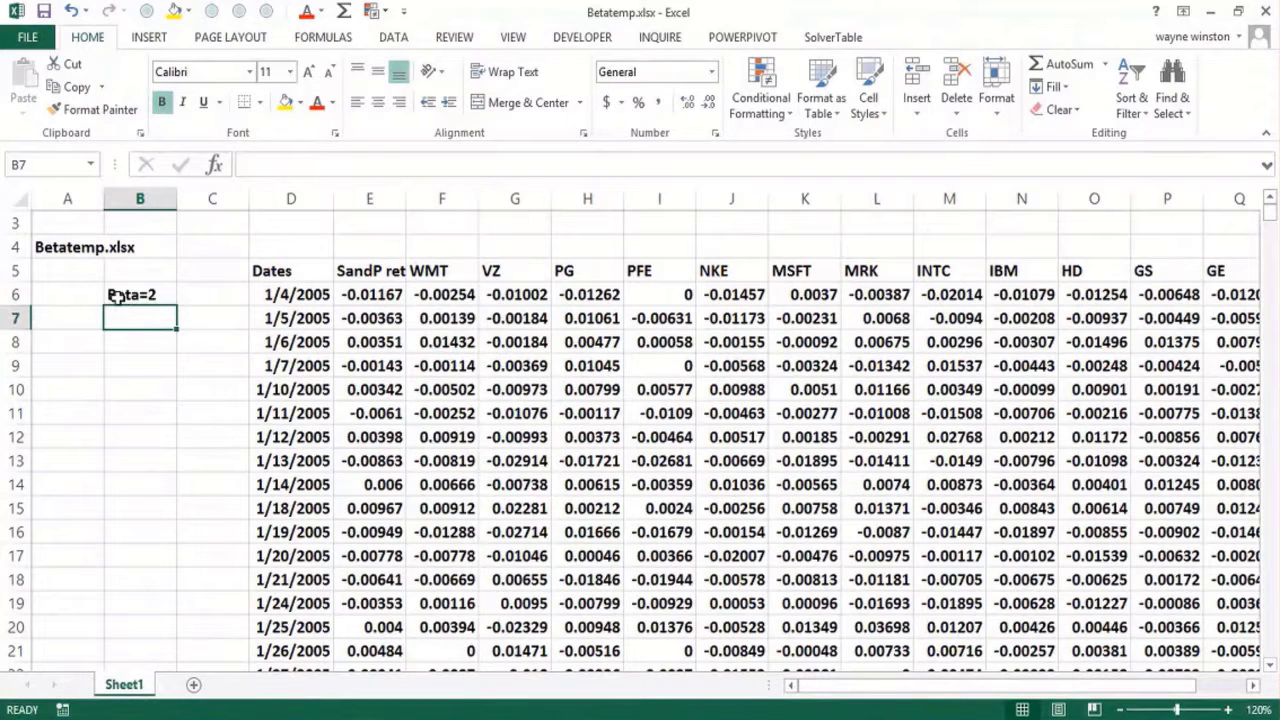
# Step: Enter the note Beta=-.5 in cell B7, directly below the first beta example
pyautogui.hotkey('ctrl', "'")
pyautogui.press('BackSpace')
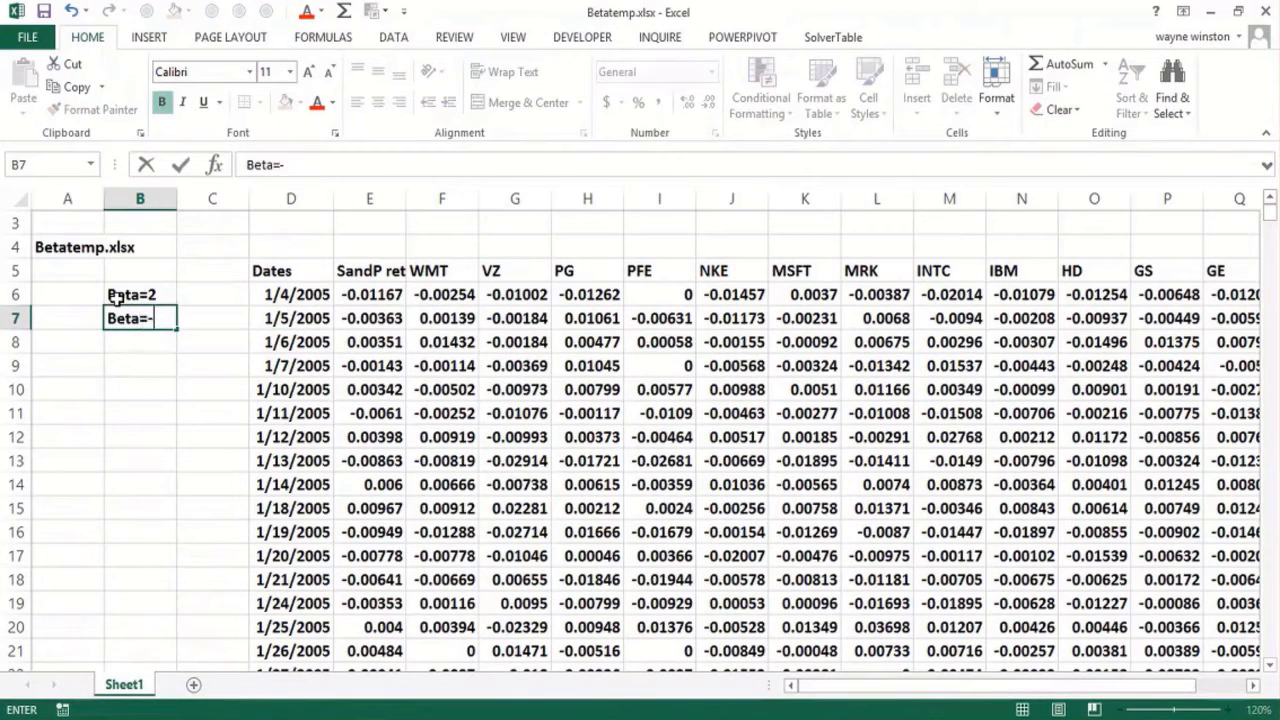
pyautogui.write('-.5')
pyautogui.press('Return')
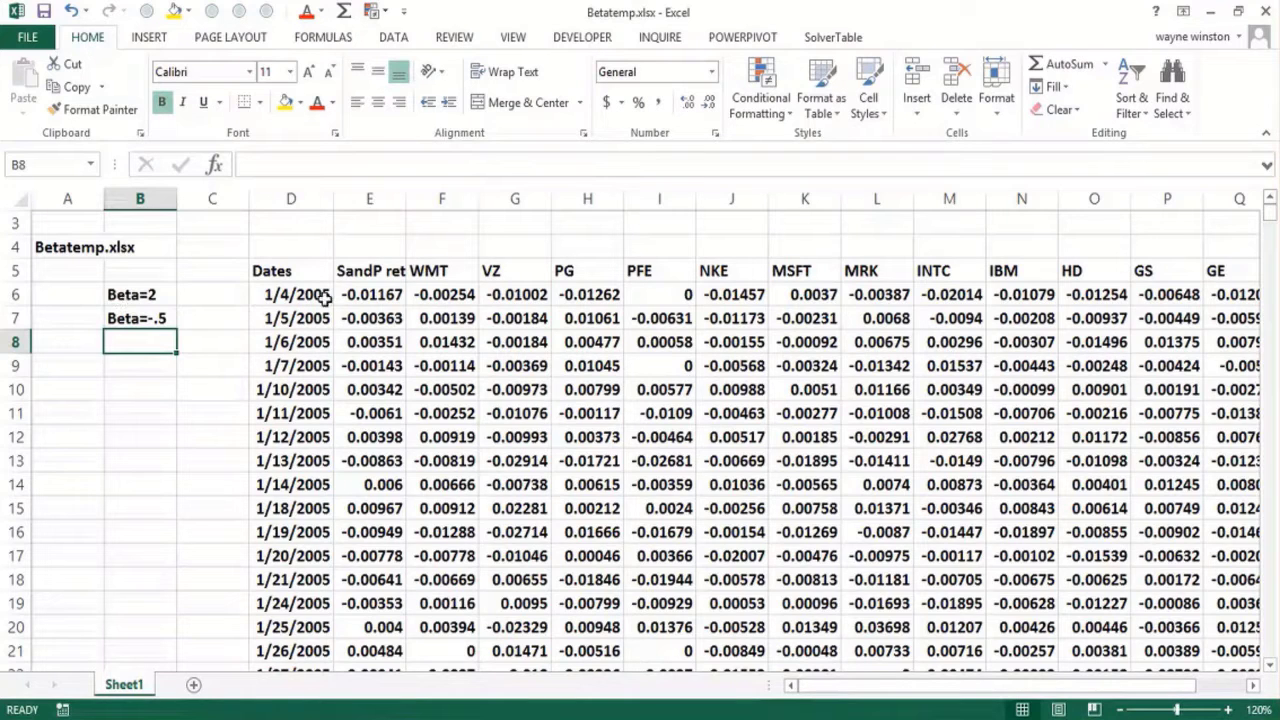
# Step: Widen column E, which holds the S&P returns, slightly
pyautogui.click(370, 296)
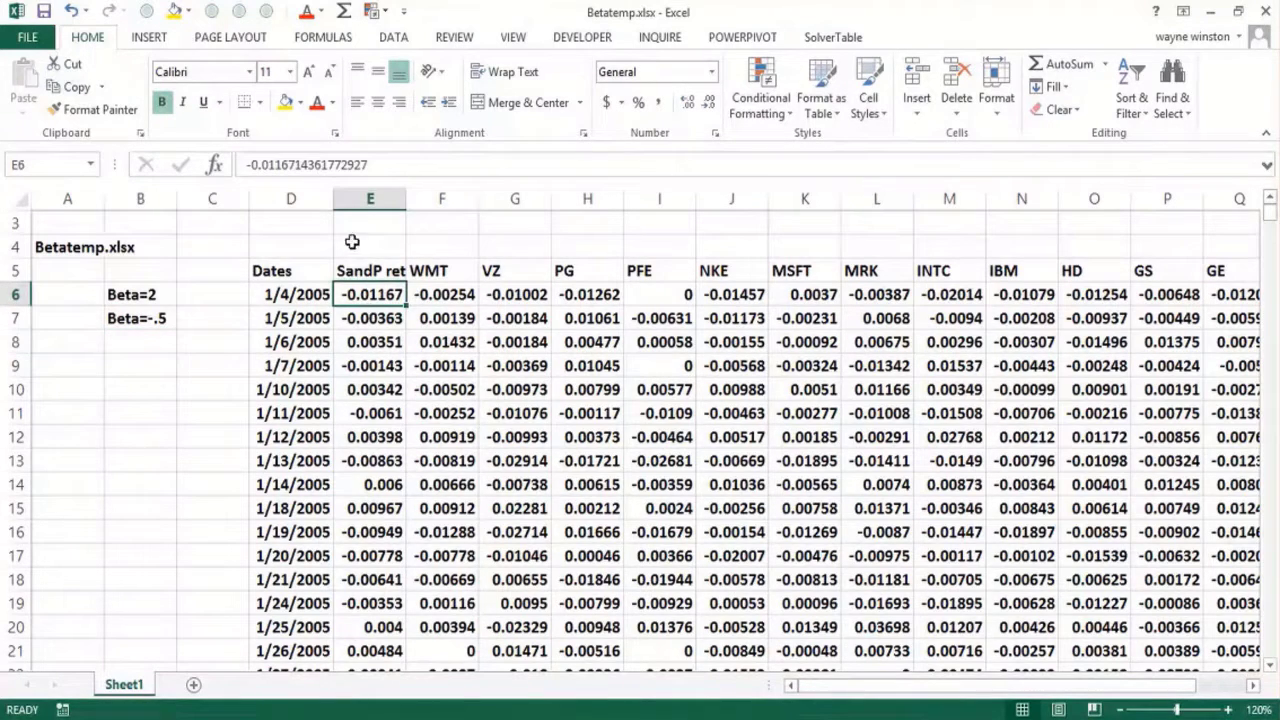
pyautogui.moveTo(406, 192); pyautogui.dragTo(418, 194)
# Step: Examine the stock ticker headings in row 5 from WMT onward to see how far they extend
pyautogui.click(450, 266)
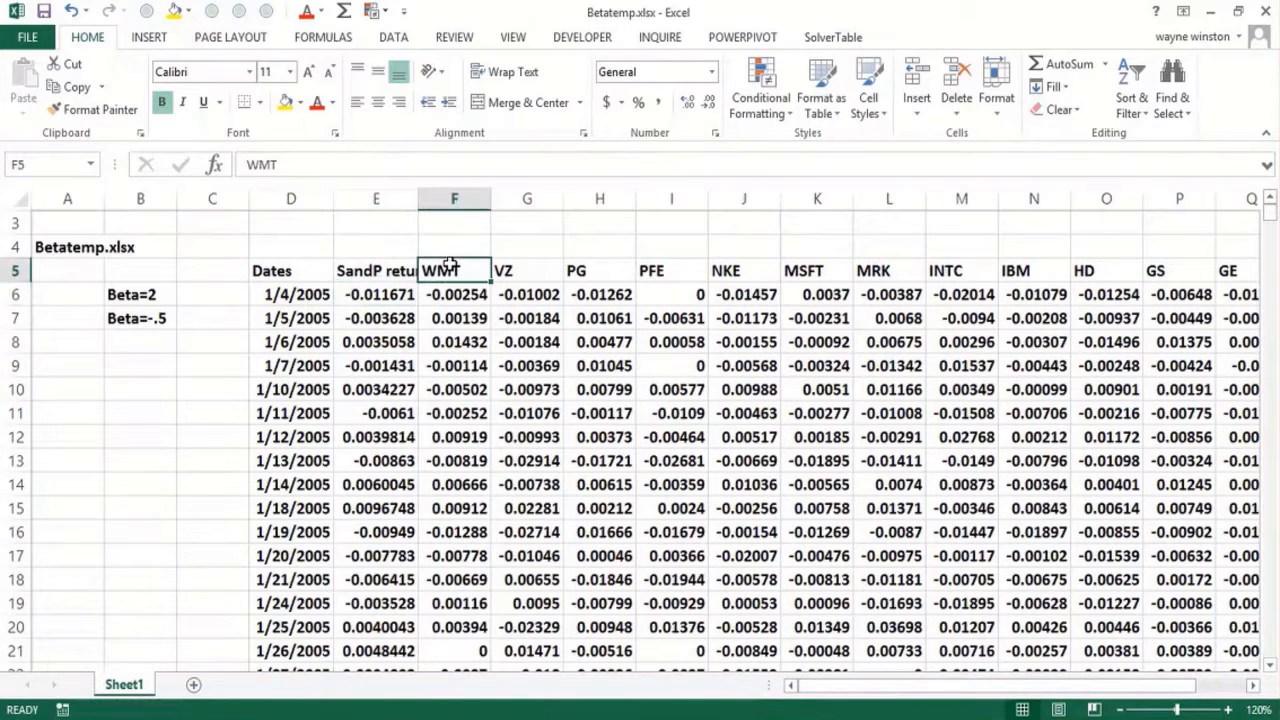
pyautogui.hotkey('shift', 'Right')
pyautogui.hotkey('shift', 'Right')
pyautogui.hotkey('shift', 'Right')
pyautogui.hotkey('shift', 'Right')
pyautogui.hotkey('shift', 'Right')
pyautogui.hotkey('shift', 'Right')
pyautogui.hotkey('shift', 'Right')
pyautogui.hotkey('shift', 'Right')
pyautogui.hotkey('shift', 'Right')
pyautogui.hotkey('shift', 'Right')
pyautogui.hotkey('shift', 'Right')
pyautogui.hotkey('shift', 'Right')
pyautogui.hotkey('shift', 'Right')
pyautogui.hotkey('shift', 'Right')
pyautogui.hotkey('shift', 'Right')
pyautogui.hotkey('shift', 'Right')
pyautogui.hotkey('shift', 'Right')
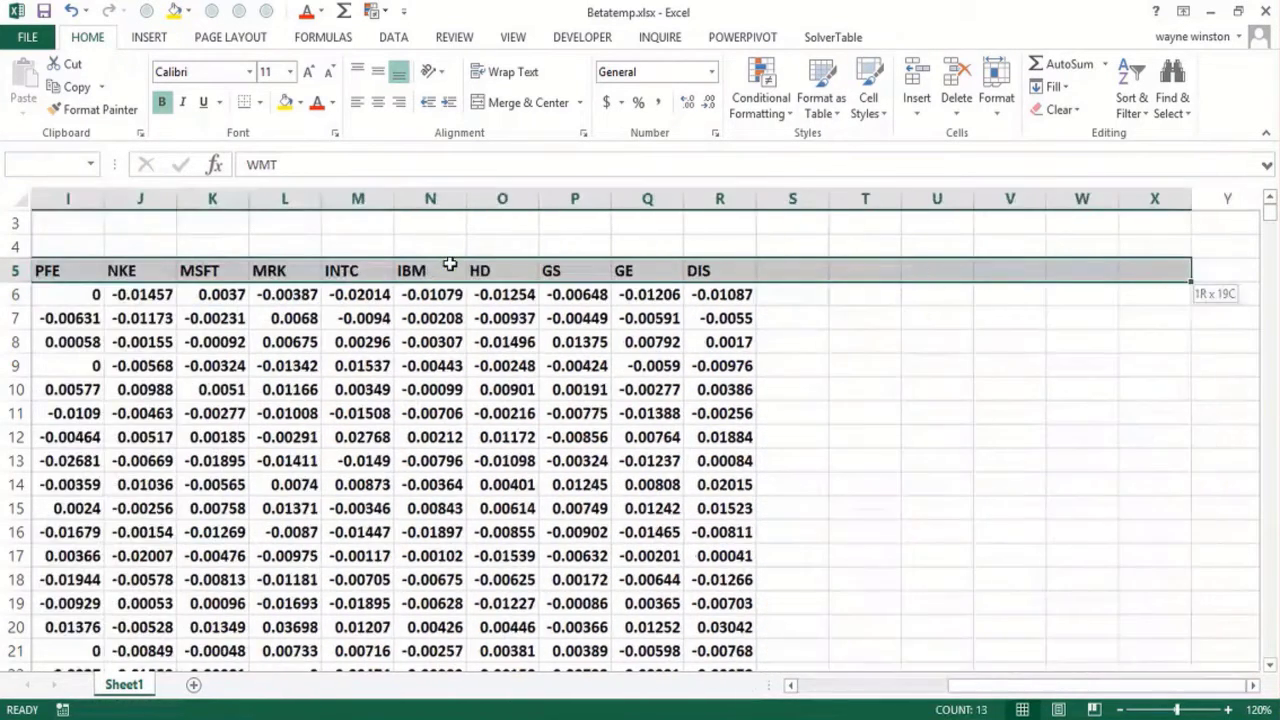
pyautogui.press('Home')
pyautogui.press('Right')
pyautogui.press('Right')
pyautogui.press('Right')
pyautogui.press('Right')
pyautogui.press('Right')
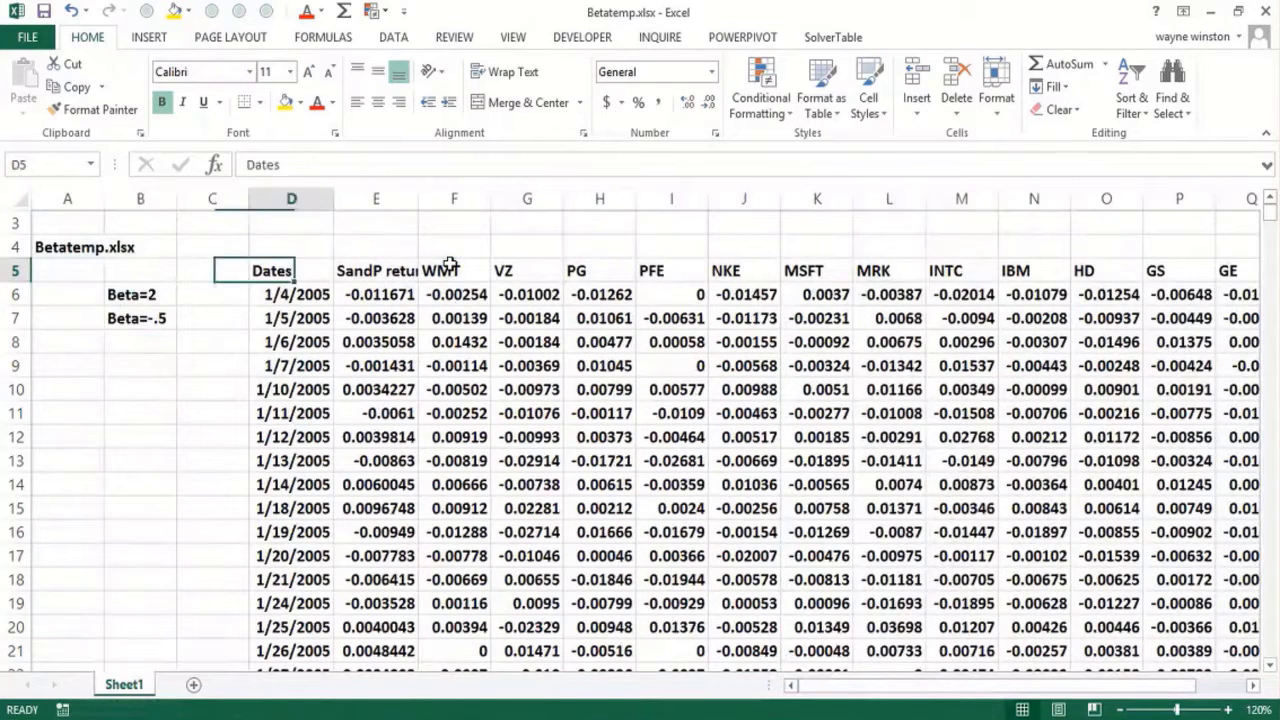
pyautogui.press('Up')
pyautogui.write('1')
pyautogui.press('Tab')
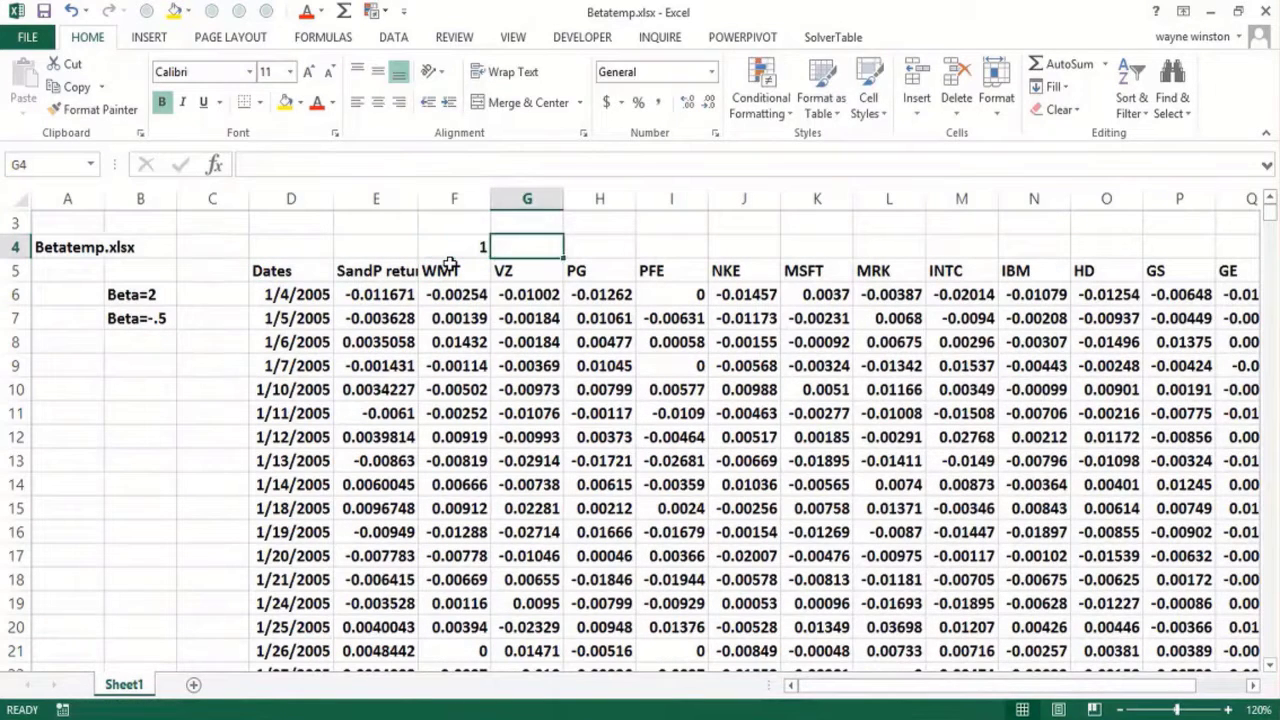
pyautogui.write('2')
pyautogui.press('Tab')
pyautogui.press('Left')
pyautogui.press('Left')
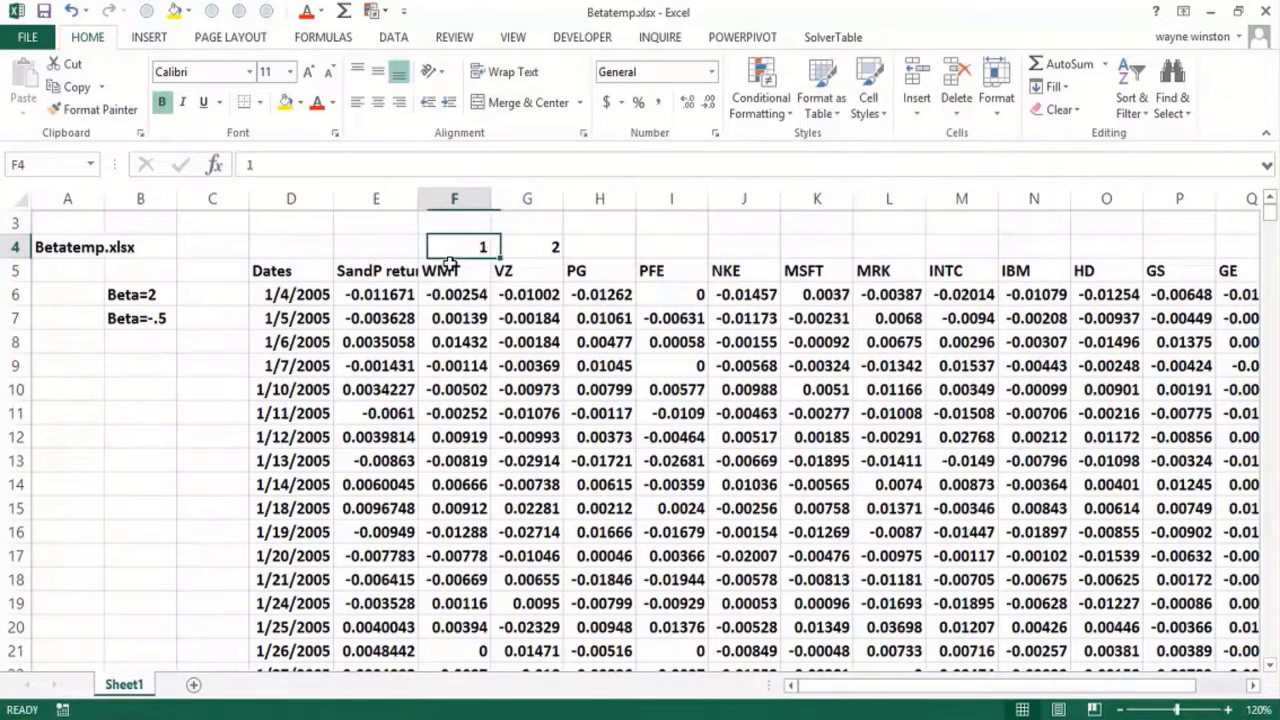
pyautogui.hotkey('shift', 'Right')
pyautogui.press('Delete')
# Step: Enter a COUNTA formula in C4 that counts the ticker headings in F5:R5, and select that cell again to review it
pyautogui.press('Left')
pyautogui.press('Left')
pyautogui.press('Left')
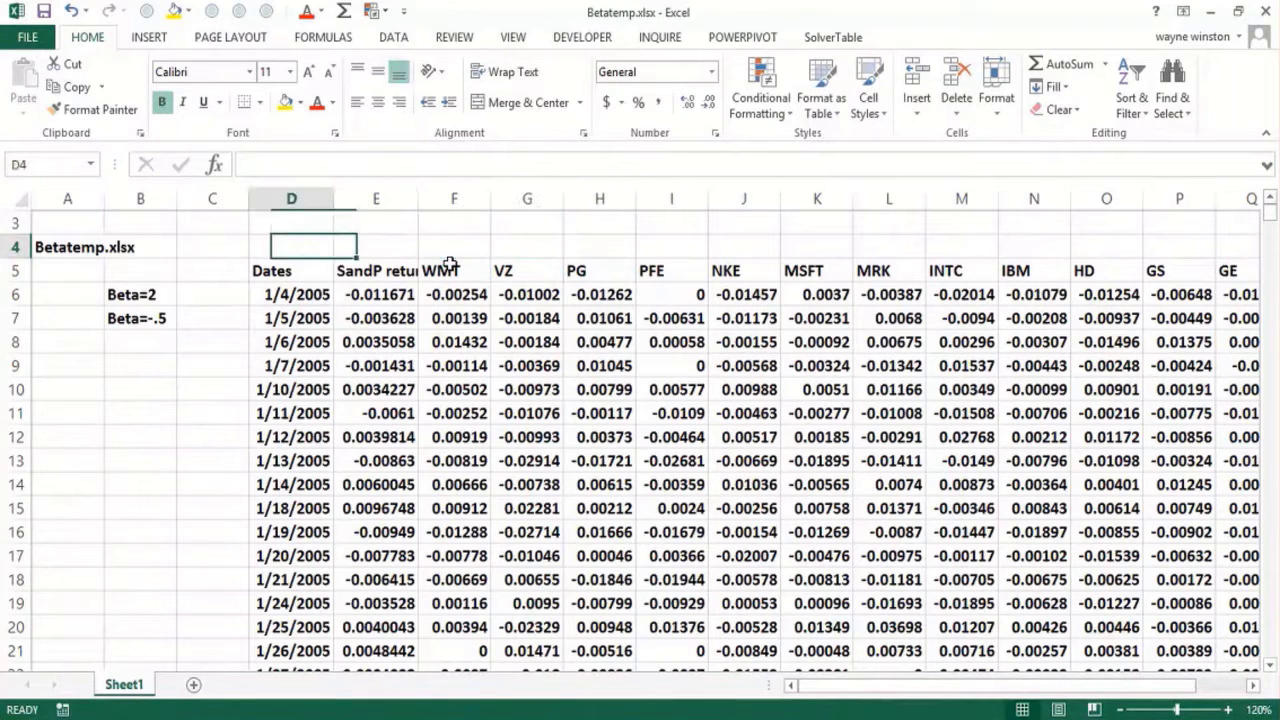
pyautogui.write('=co')
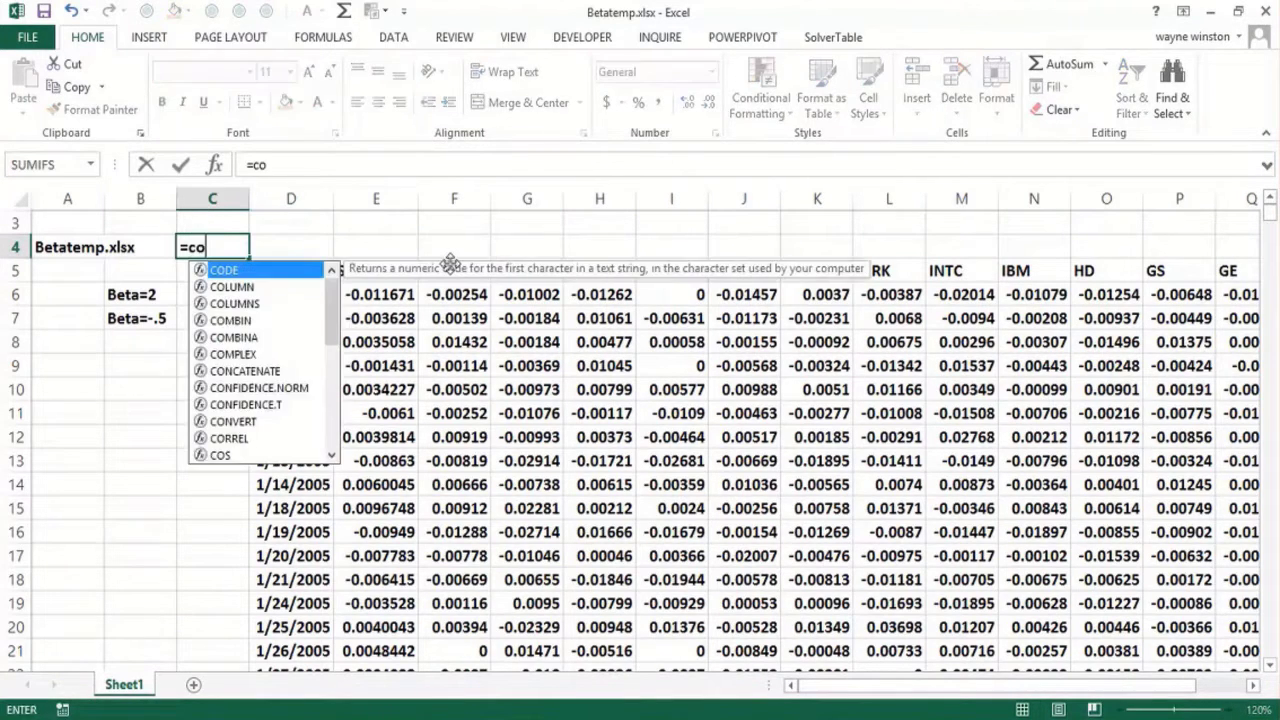
pyautogui.write('unta(')
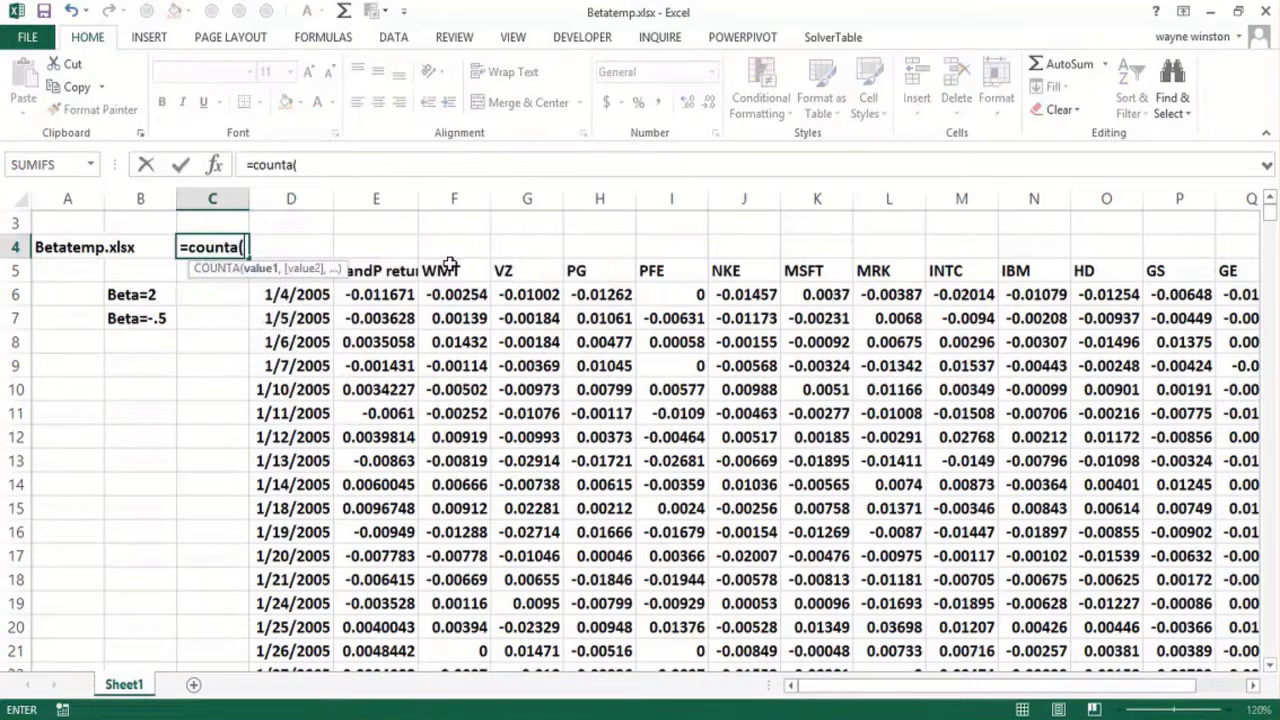
pyautogui.click(447, 271)
pyautogui.hotkey('ctrl', 'shift', 'Right')
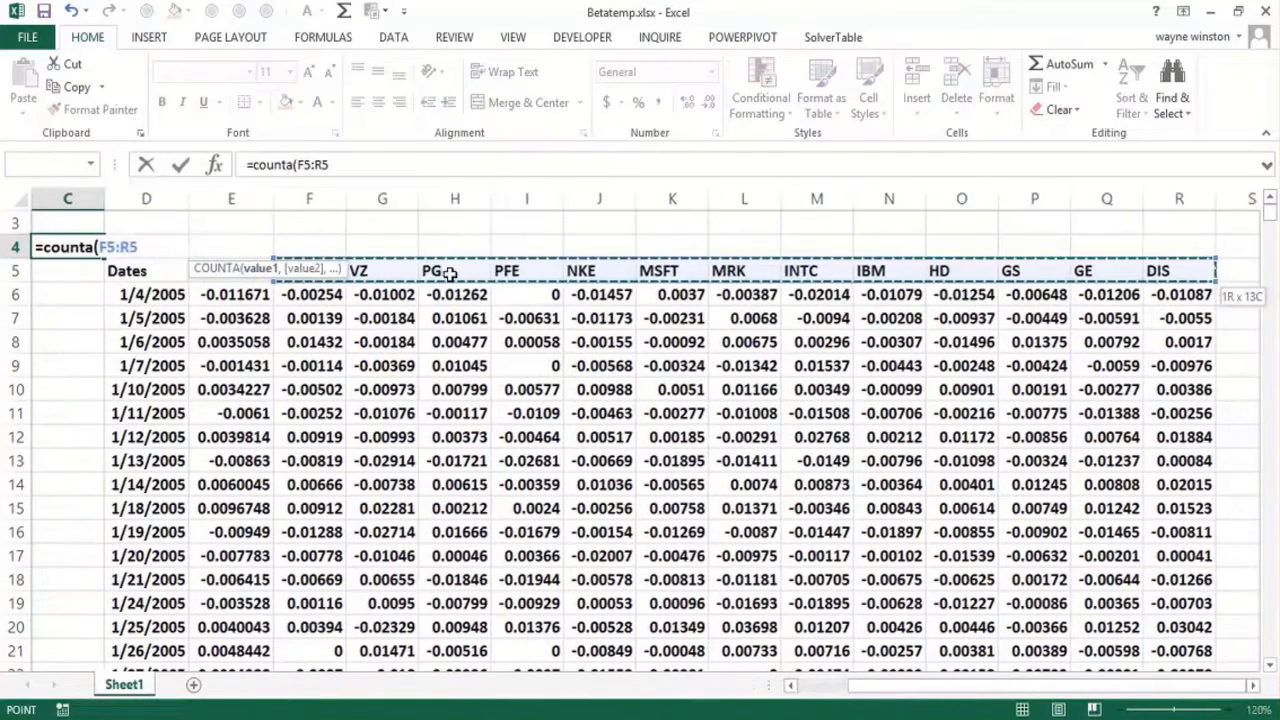
pyautogui.press('Return')
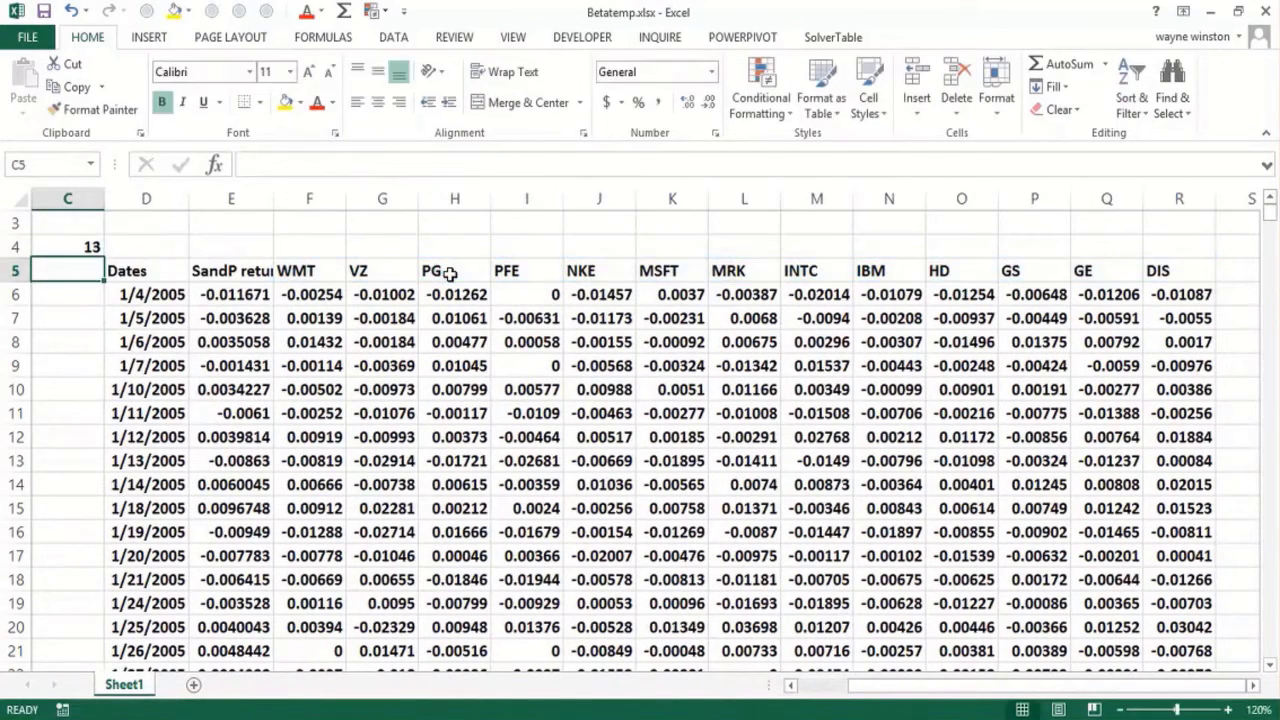
pyautogui.press('Home')
pyautogui.press('Up')
pyautogui.press('Up')
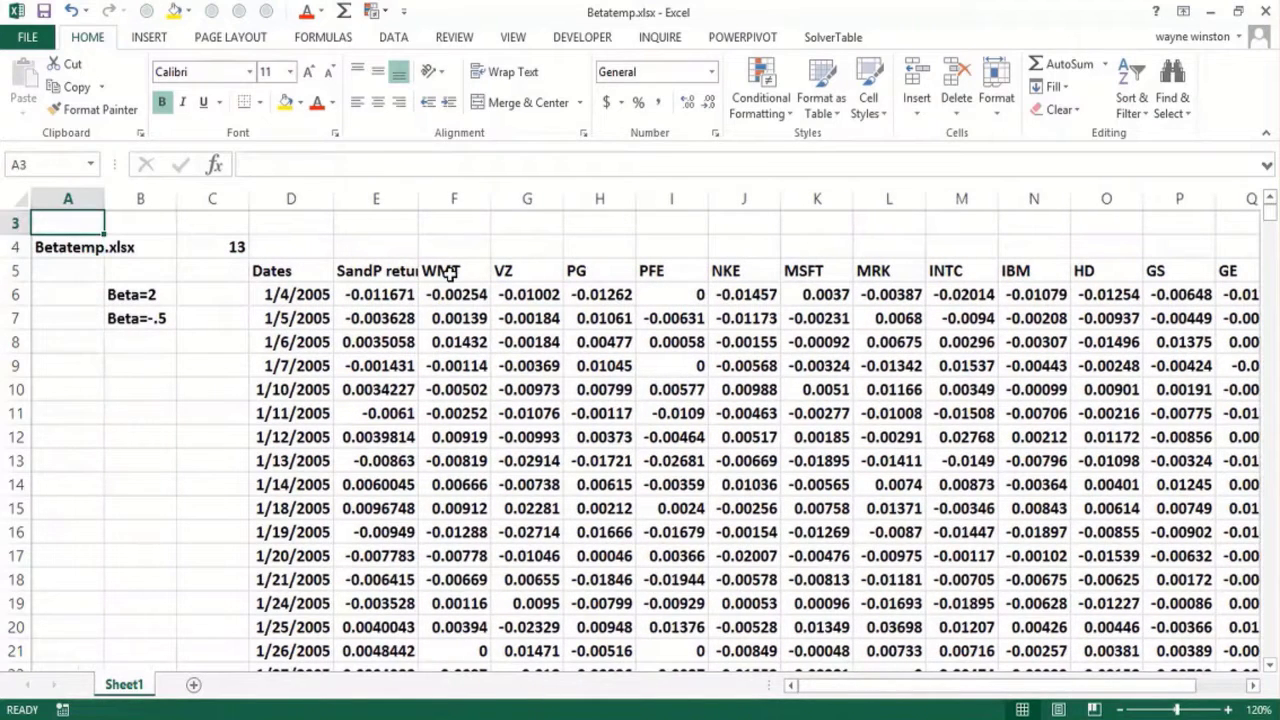
pyautogui.press('Down')
pyautogui.press('Right')
pyautogui.press('Right')
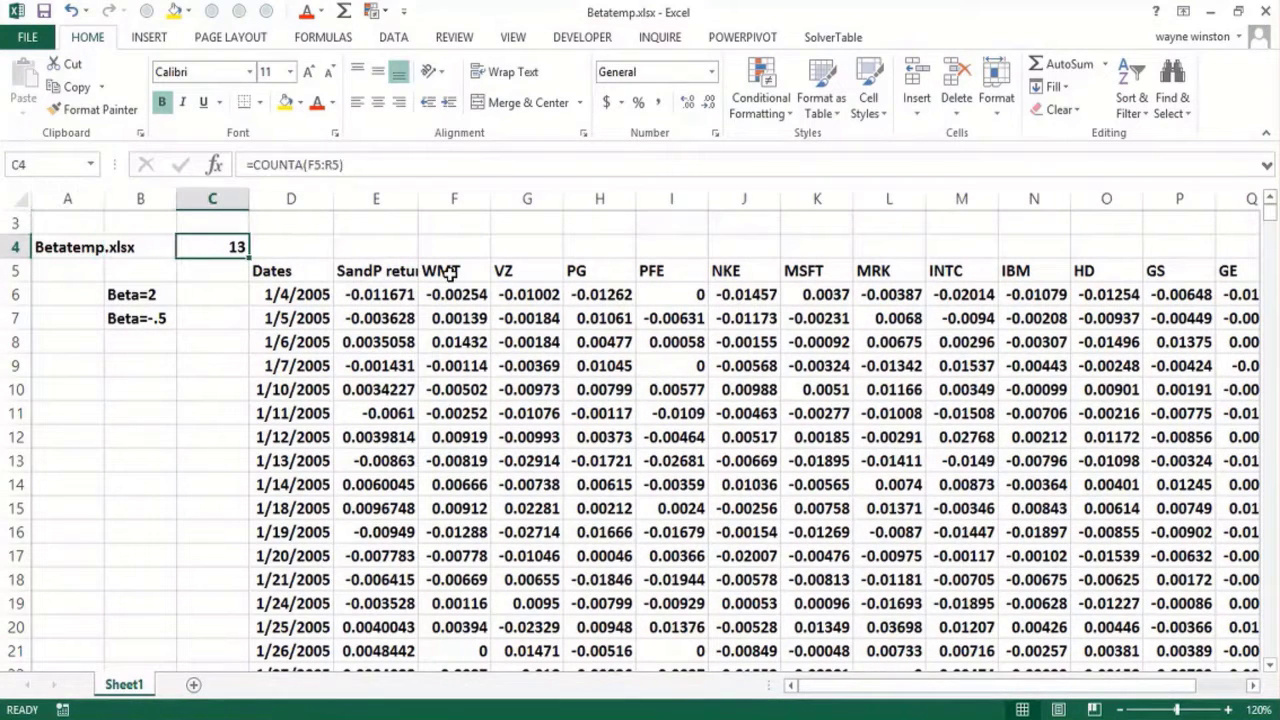
# Step: Enter the note Y=return on market in cell A9
pyautogui.press('Left')
pyautogui.press('Down')
pyautogui.press('Down')
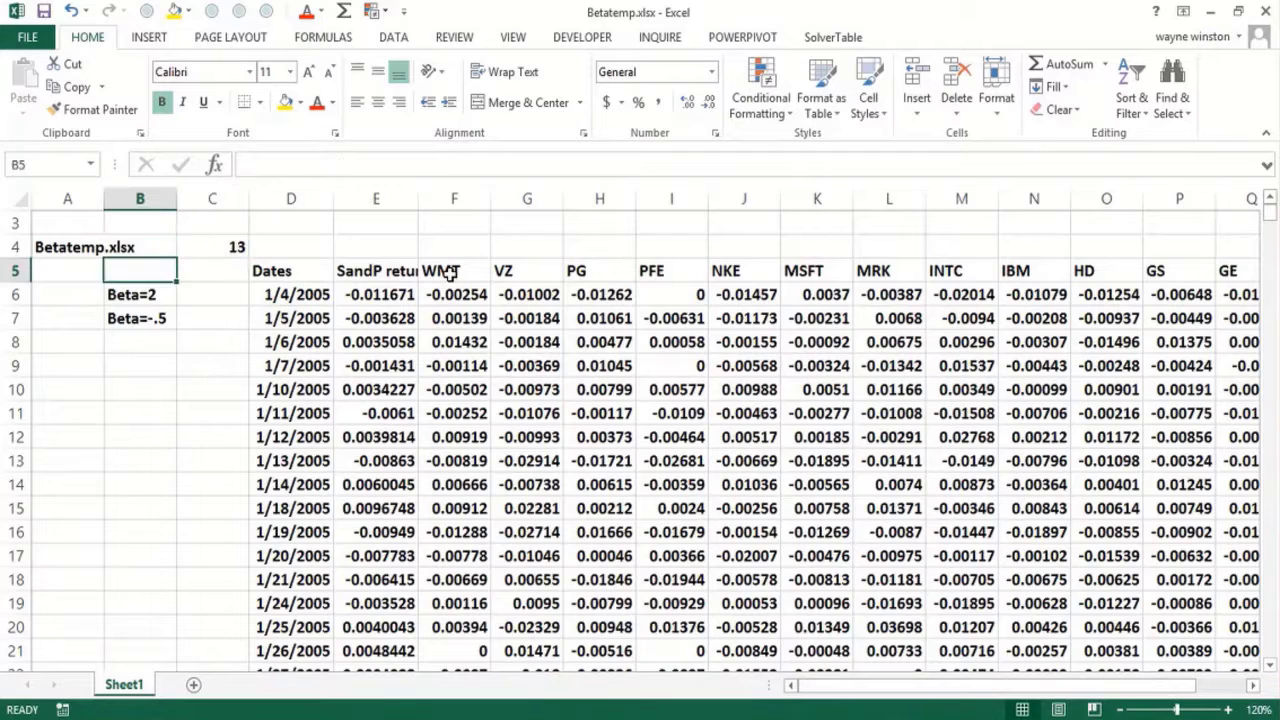
pyautogui.press('Down')
pyautogui.press('Down')
pyautogui.press('Down')
pyautogui.press('Left')
pyautogui.write('Y=')
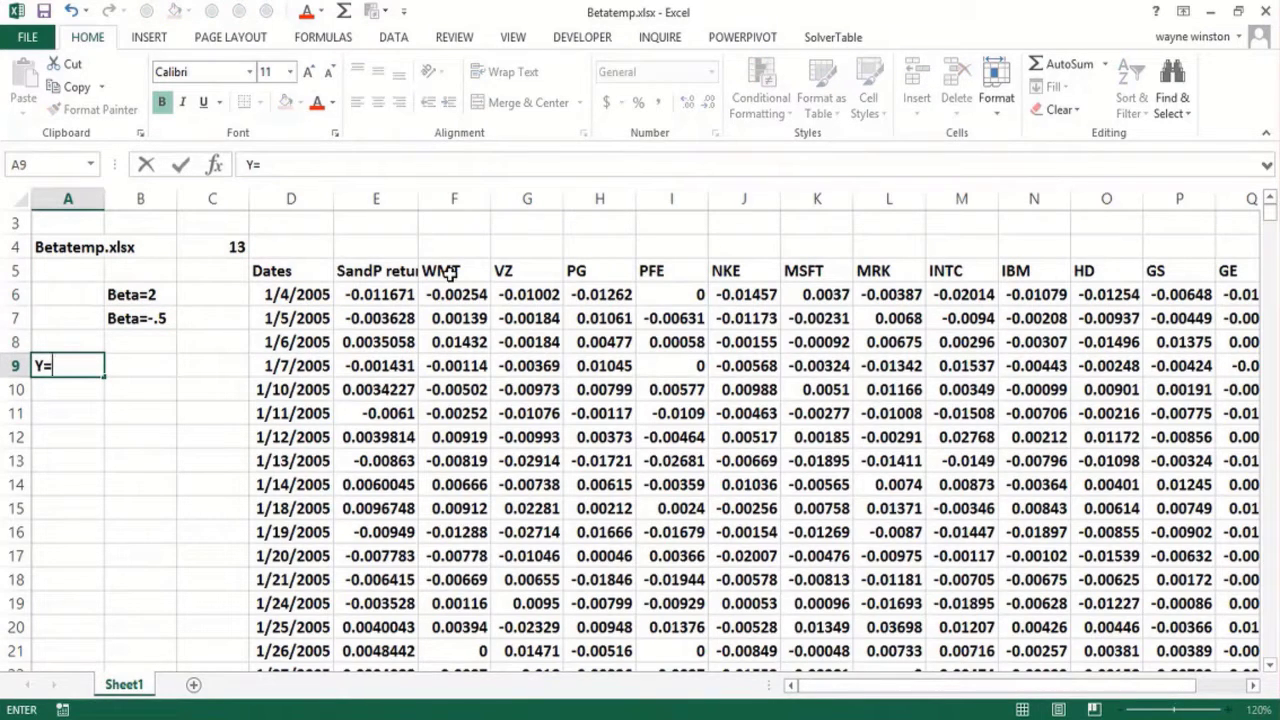
pyautogui.write('return on market')
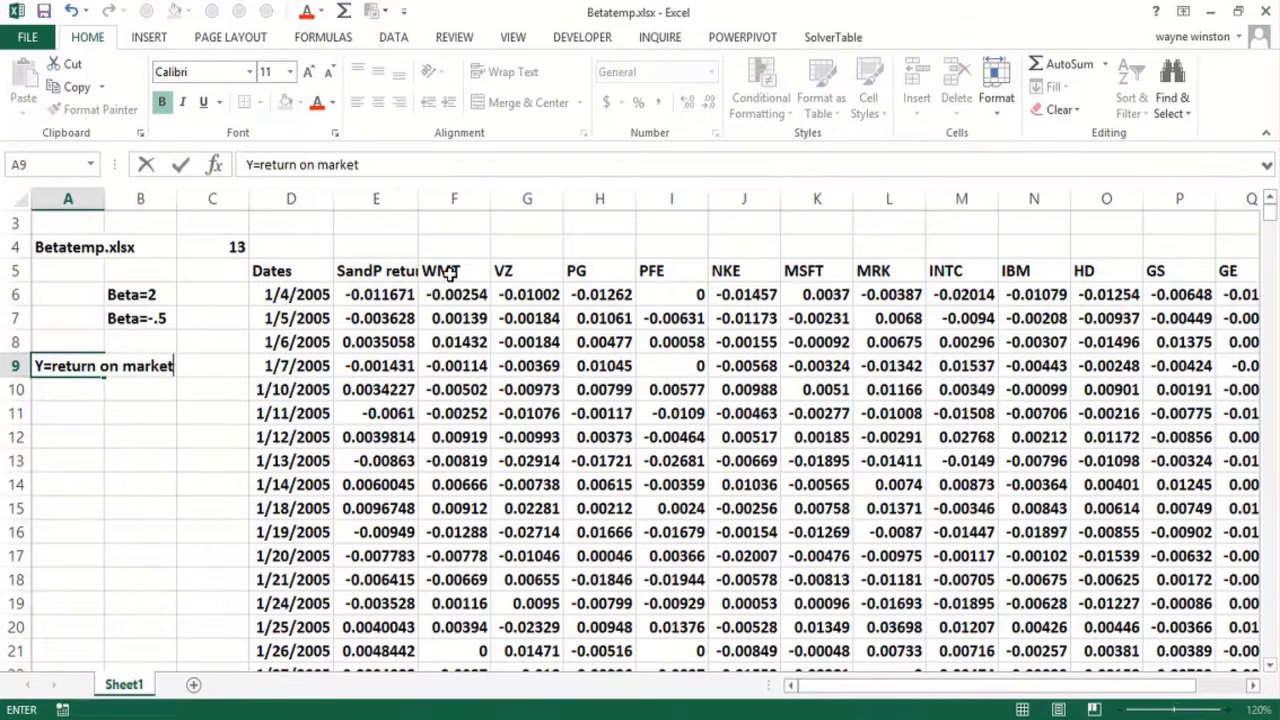
pyautogui.press('Return')
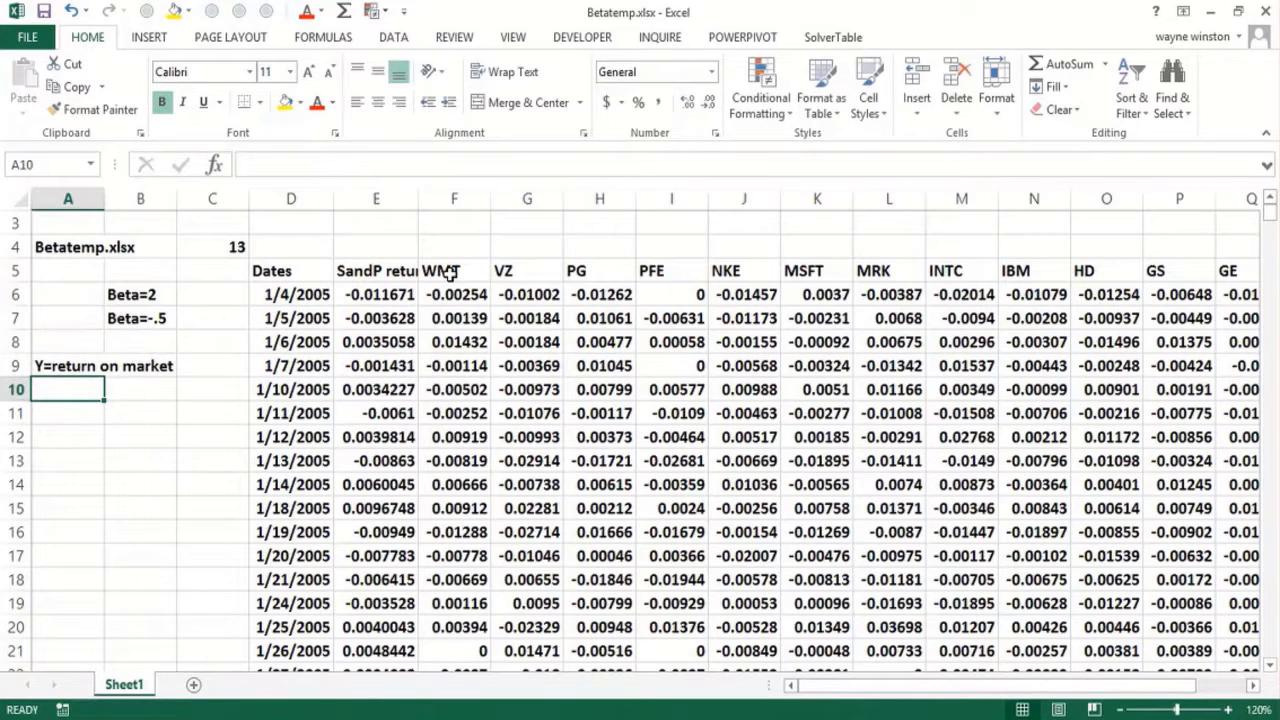
pyautogui.write('X=')
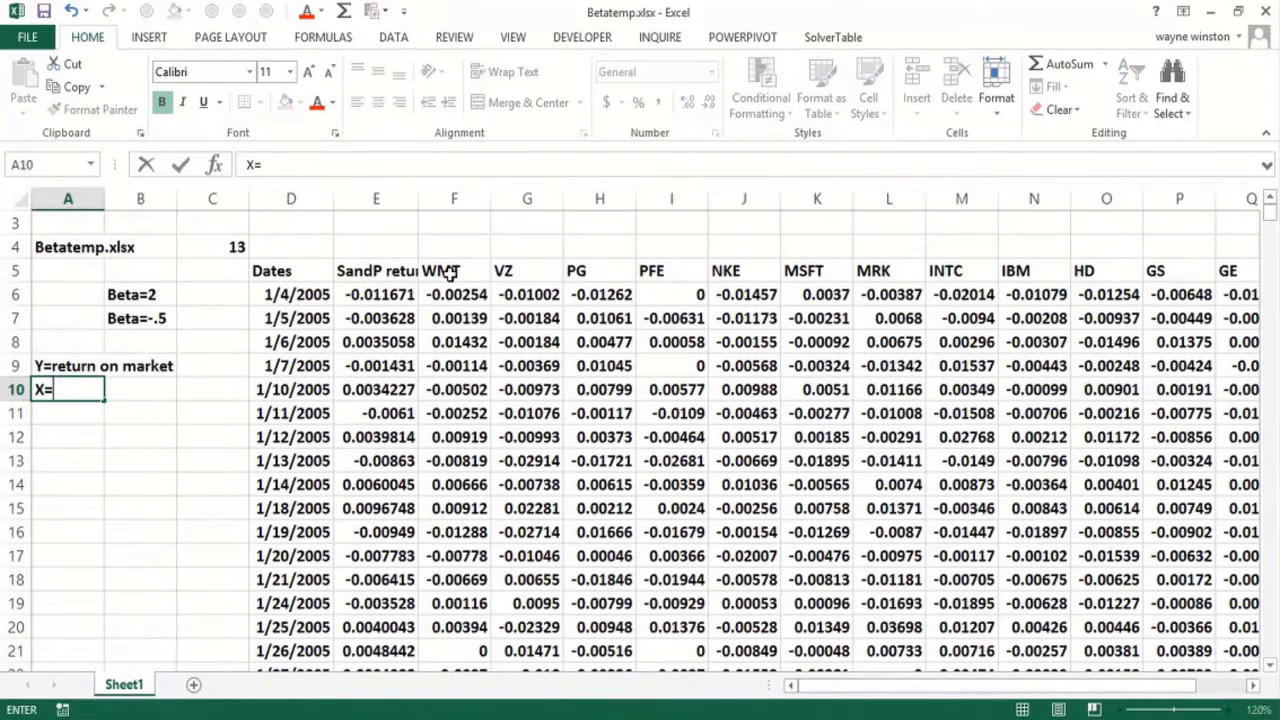
pyautogui.press('BackSpace')
pyautogui.press('BackSpace')
# Step: Correct the note in A9 to read Y=return on stock
pyautogui.click(52, 366)
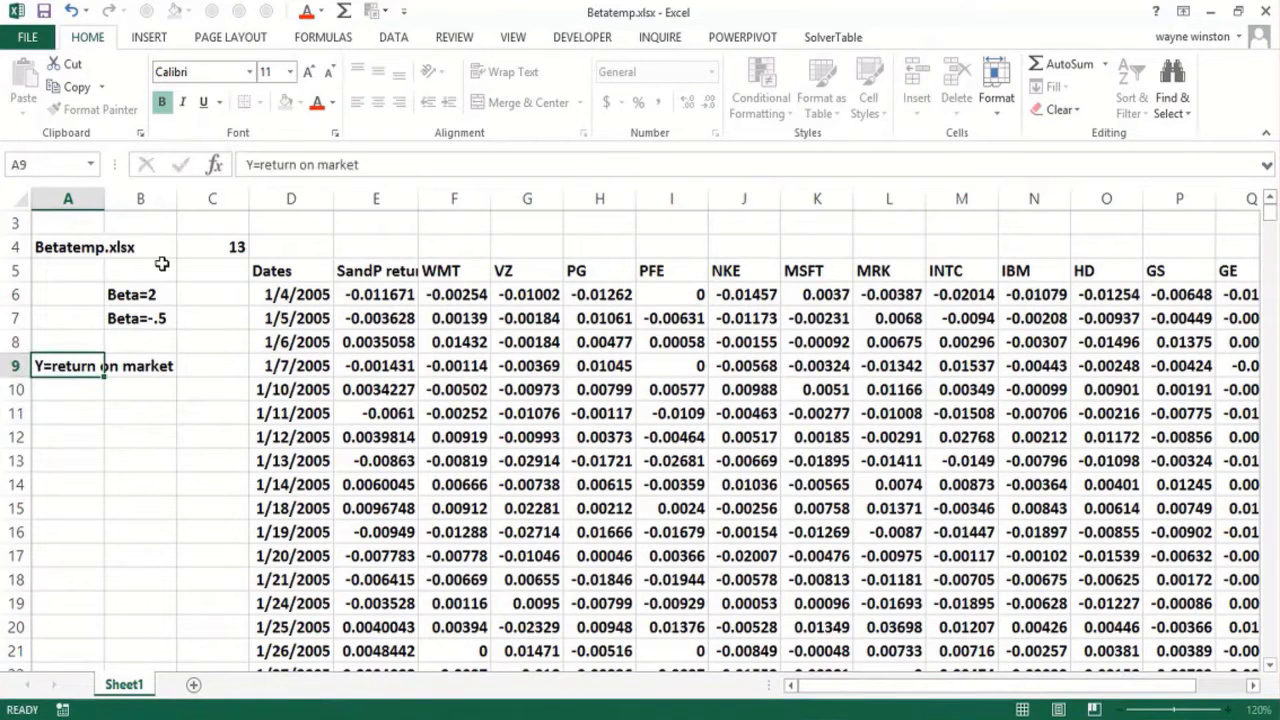
pyautogui.moveTo(316, 164); pyautogui.dragTo(463, 163)
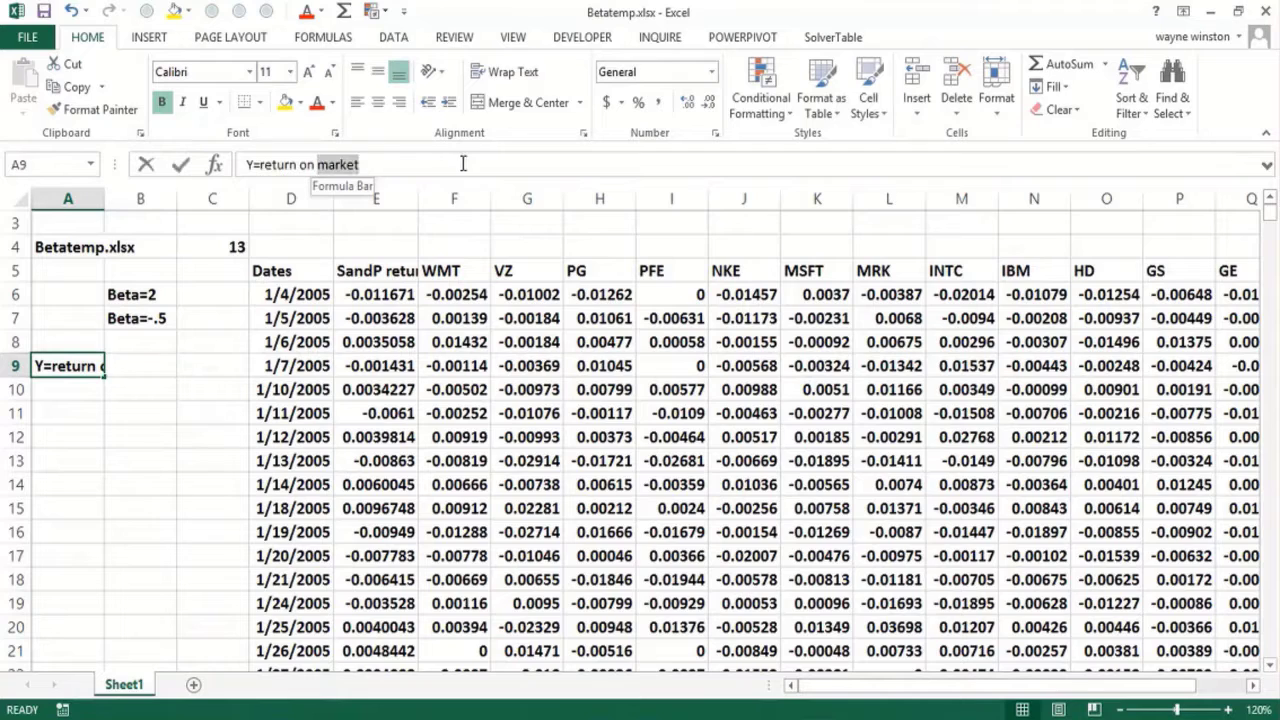
pyautogui.write('stock')
pyautogui.press('Return')
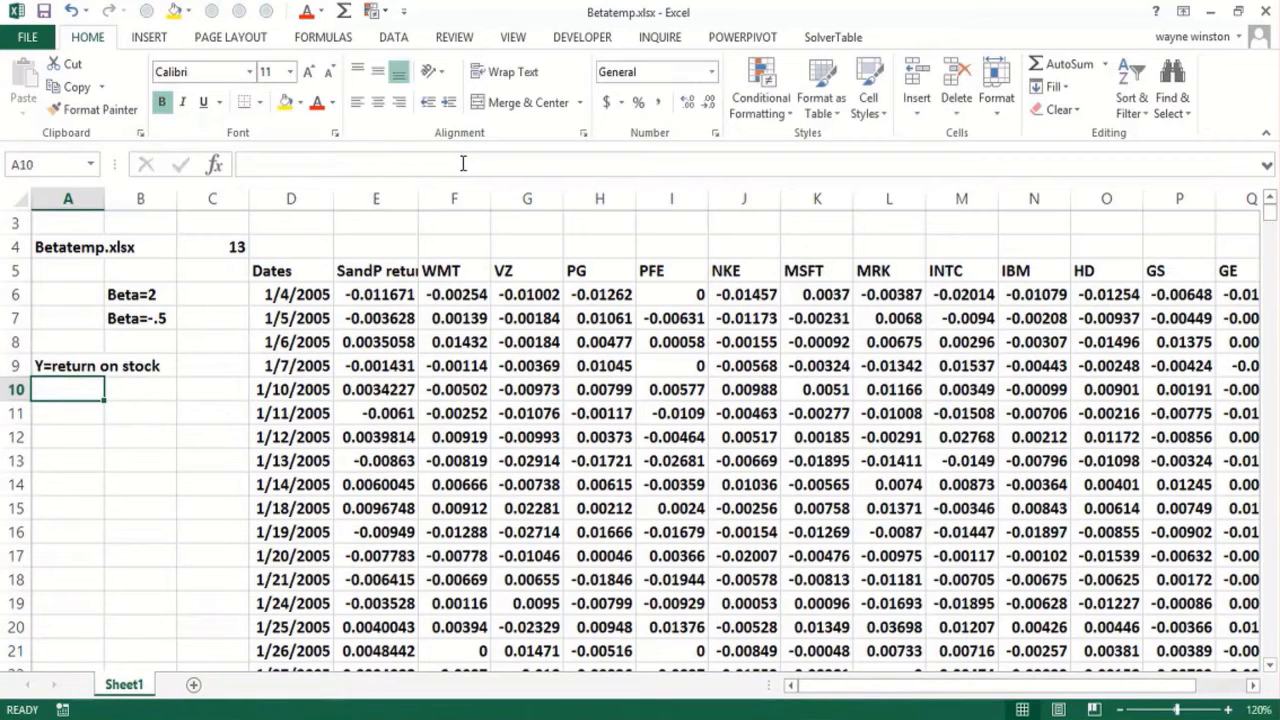
# Step: Enter the note X=return on market in cell A10
pyautogui.write('X=return')
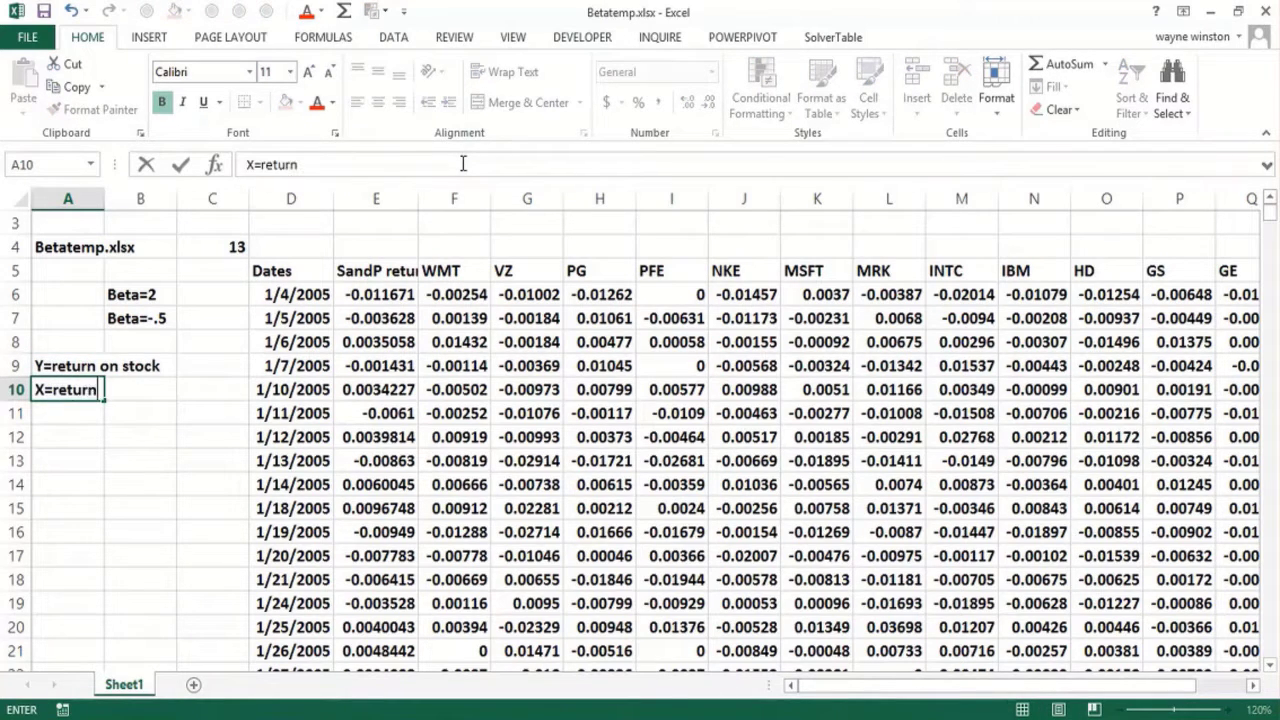
pyautogui.write(' on marke')
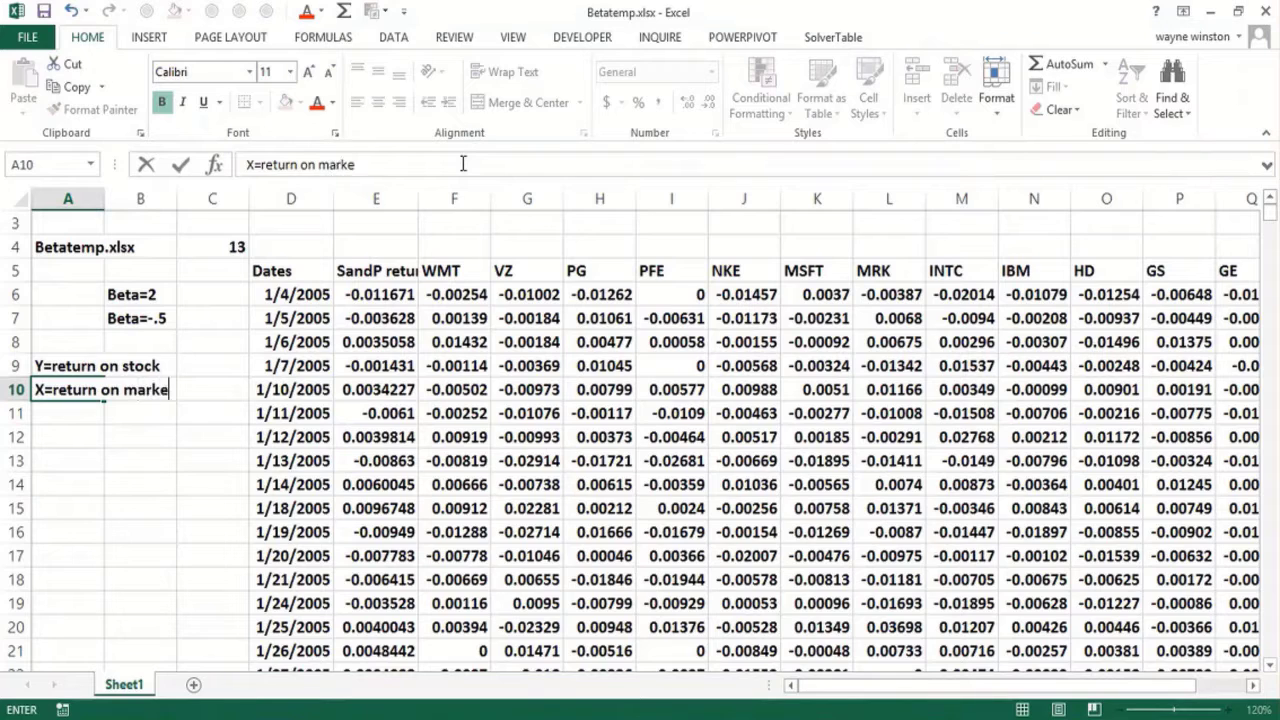
pyautogui.write('t')
pyautogui.press('Return')
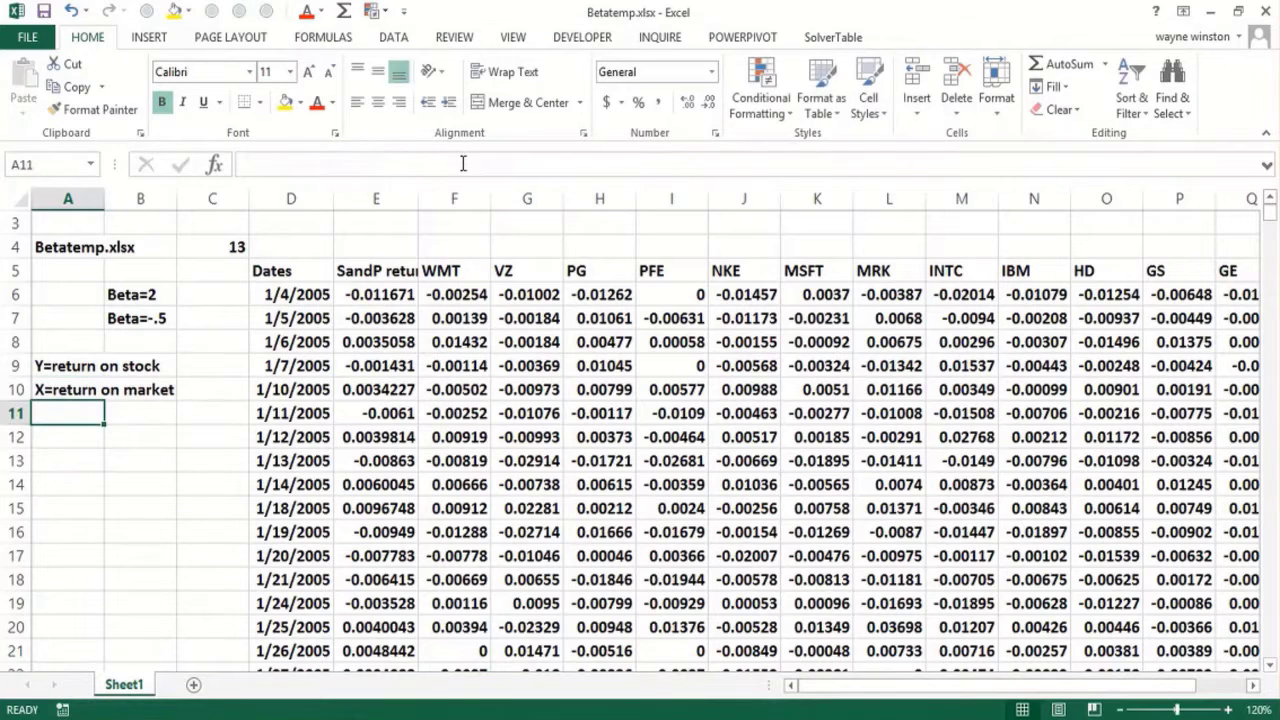
# Step: Start a SLOPE formula in F4 with the WMT returns F6:F2532 as the known y's
pyautogui.click(369, 245)
pyautogui.click(445, 252)
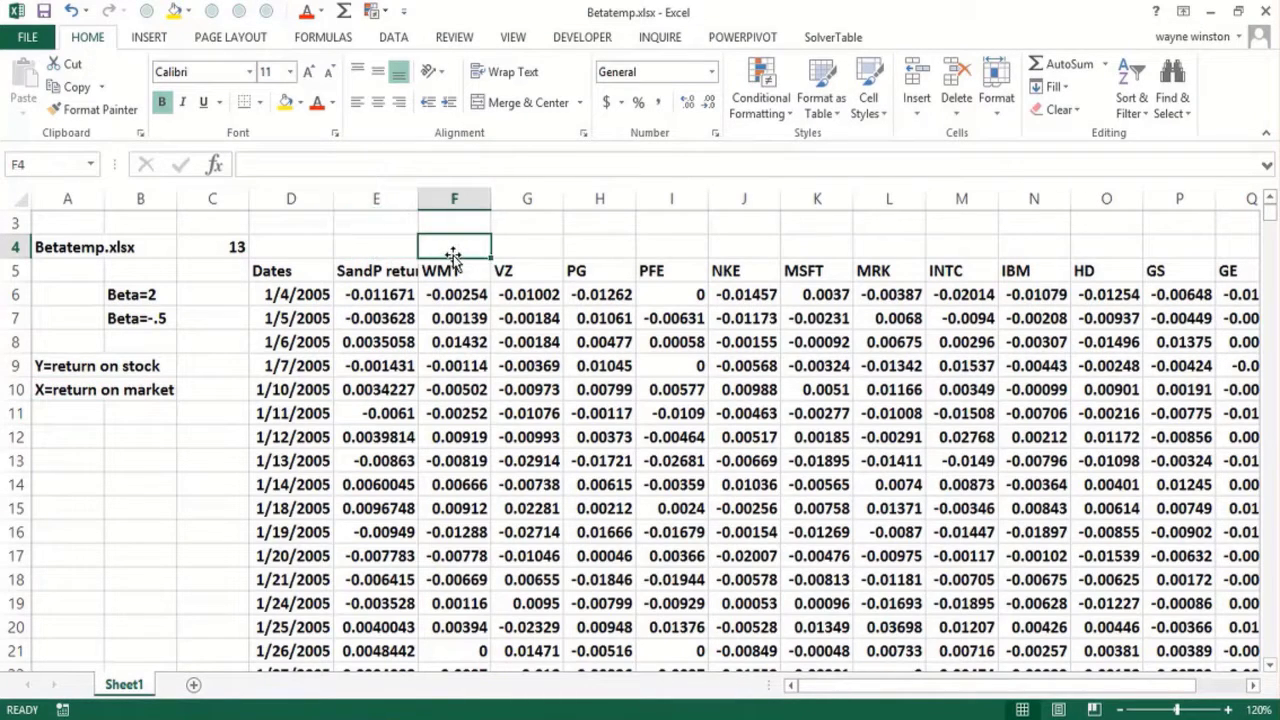
pyautogui.write('=slop')
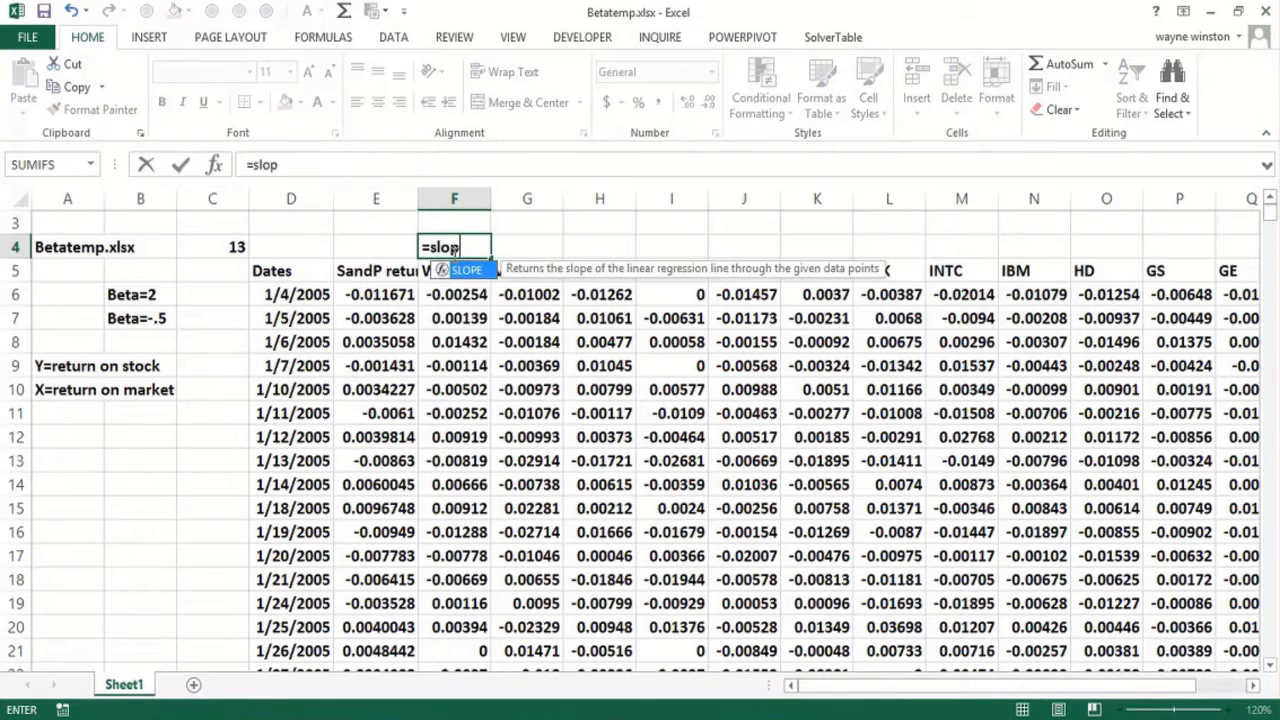
pyautogui.write('e(')
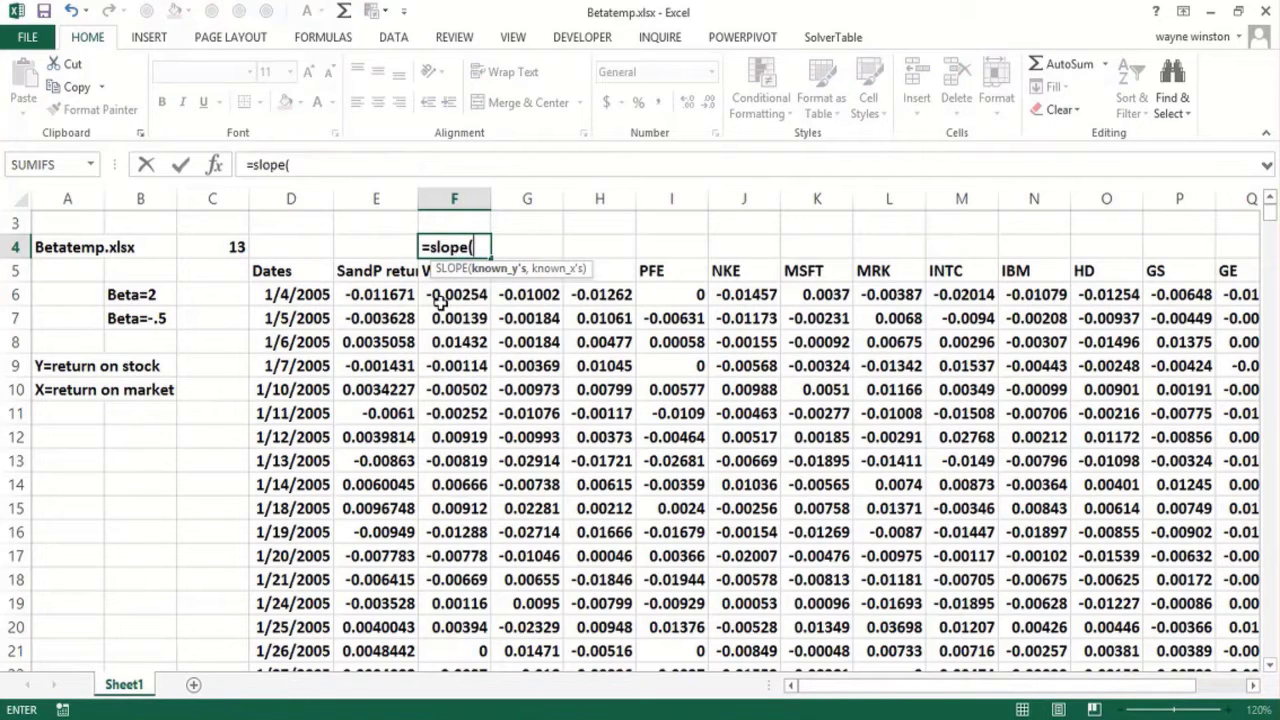
pyautogui.click(440, 300)
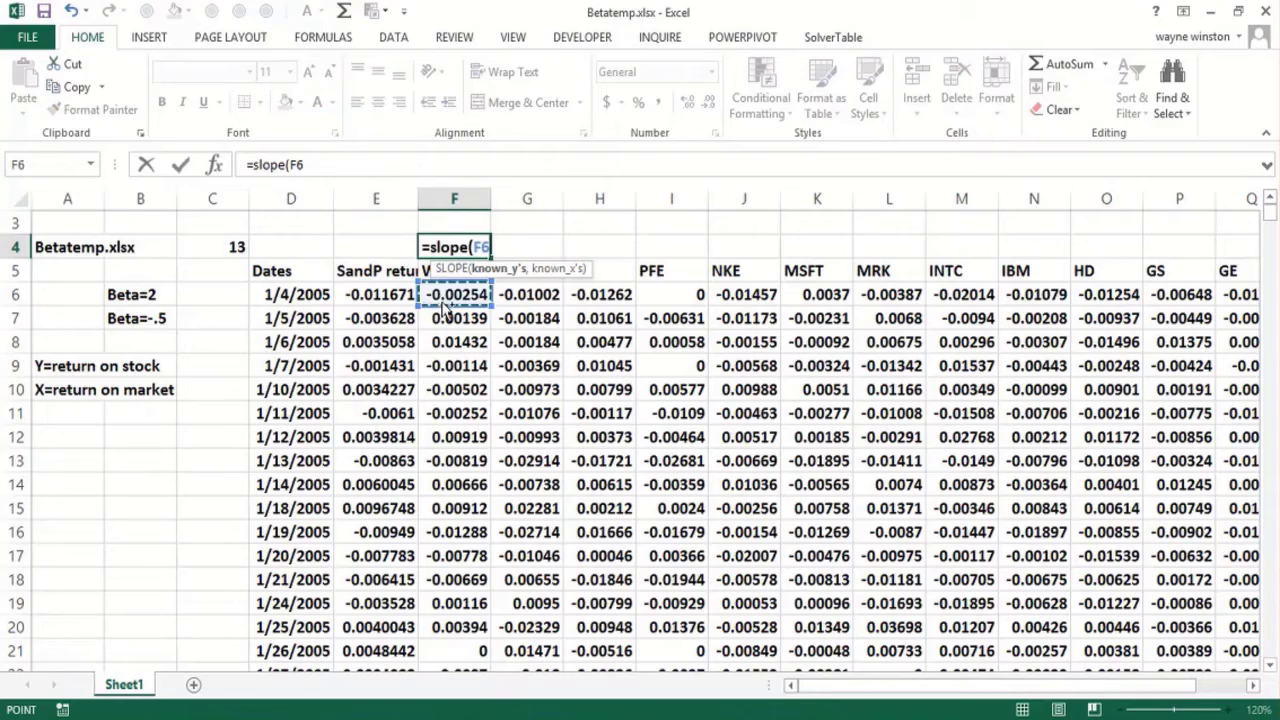
pyautogui.hotkey('ctrl', 'shift', 'Down')
pyautogui.press('F8')
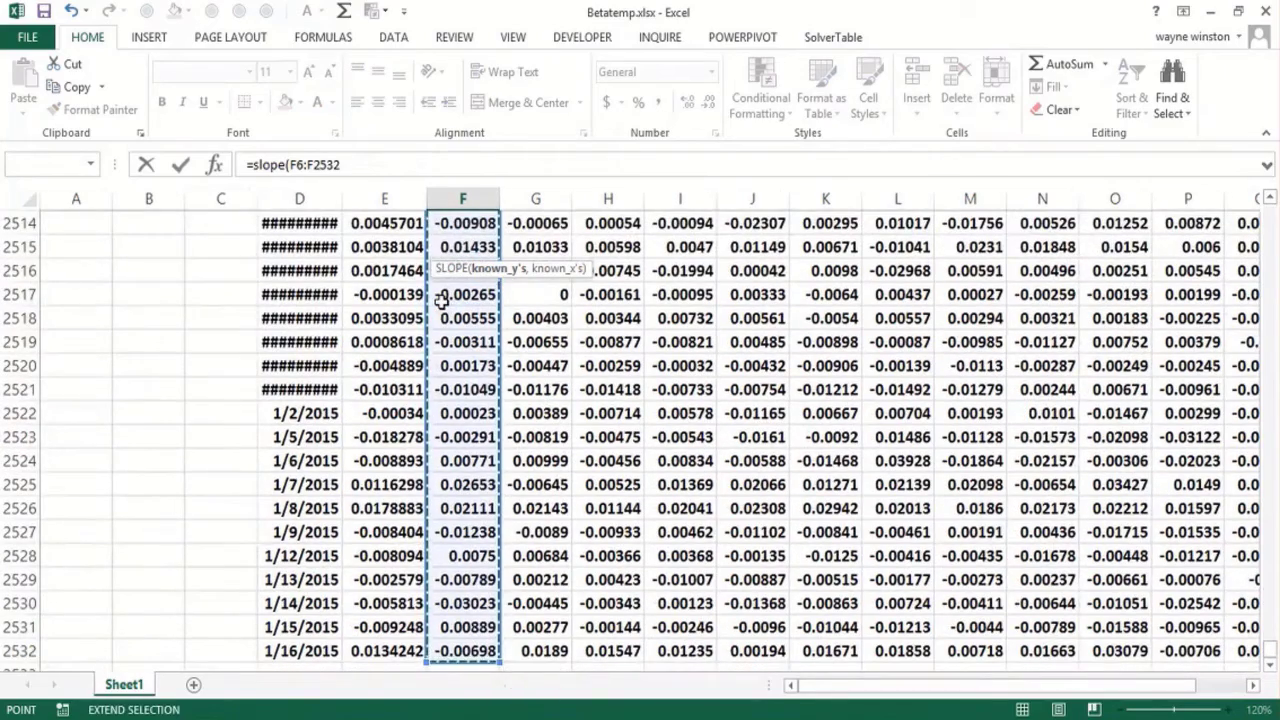
pyautogui.hotkey('ctrl', 'BackSpace')
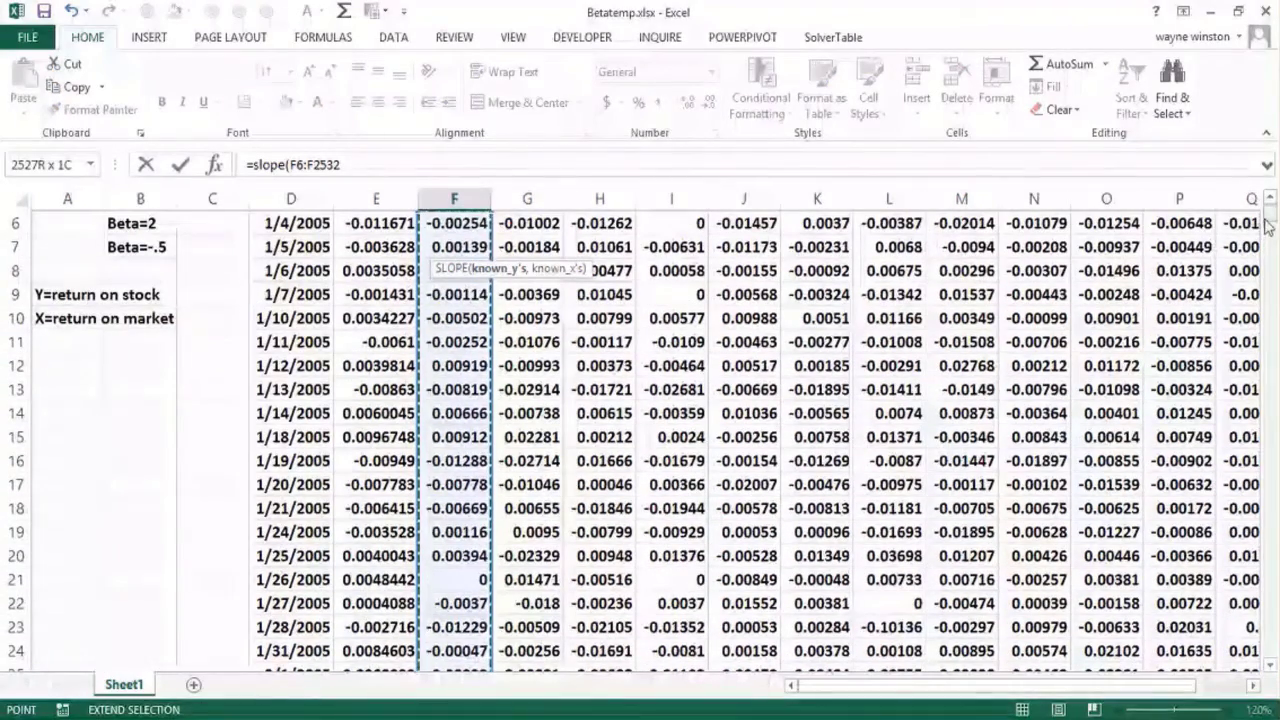
pyautogui.moveTo(1269, 212); pyautogui.dragTo(1270, 177)
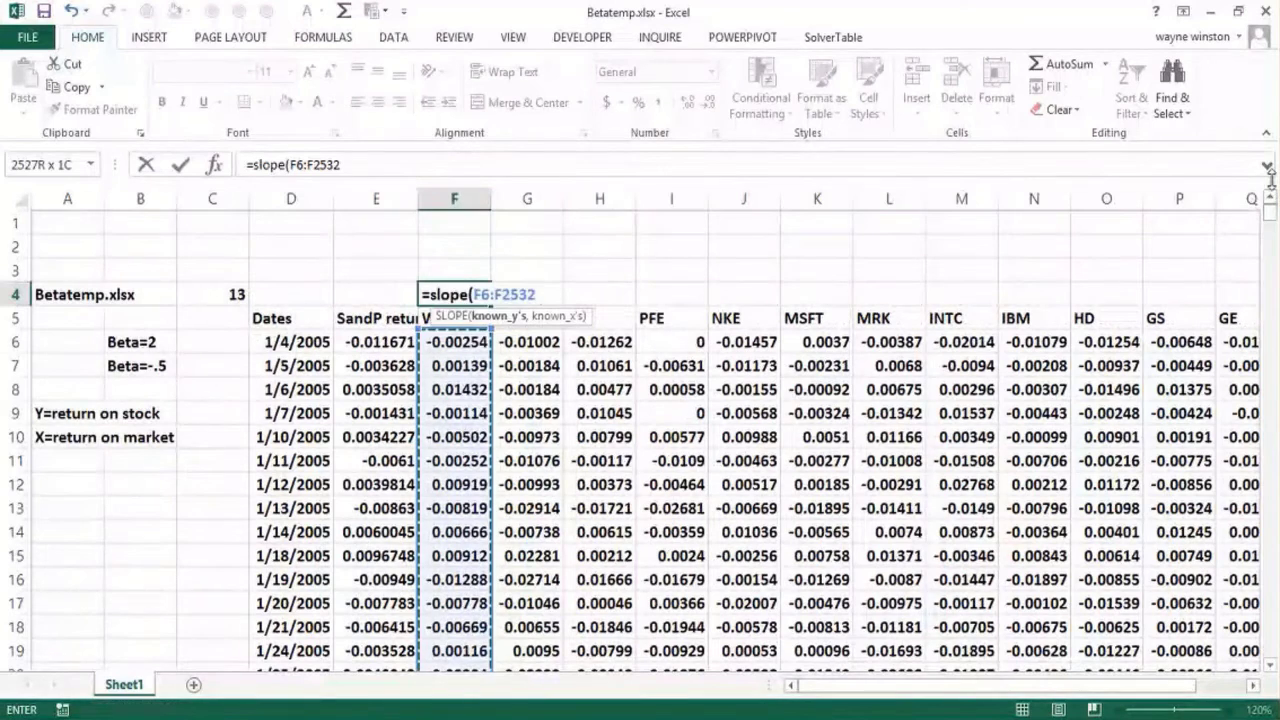
pyautogui.write(',')
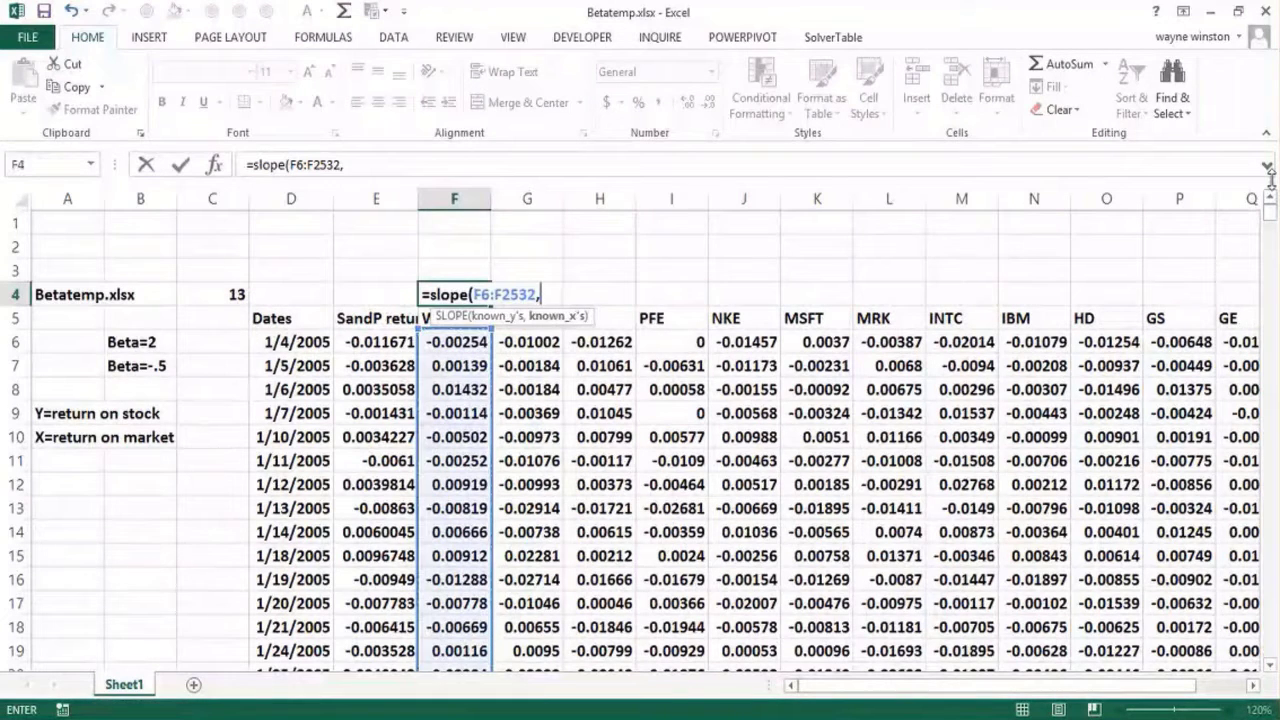
# Step: Complete the SLOPE formula in F4 with the S&P returns as absolute known x's, $E$6:$E$2532
pyautogui.click(375, 336)
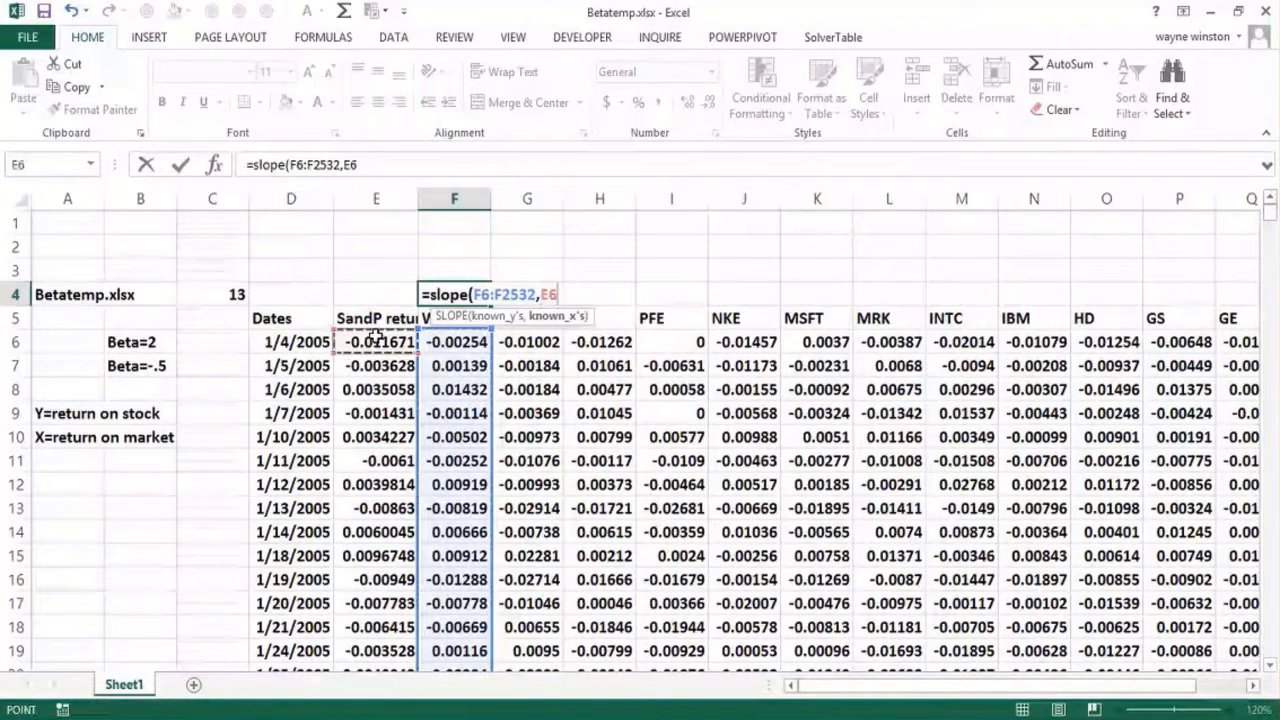
pyautogui.hotkey('ctrl', 'shift', 'Down')
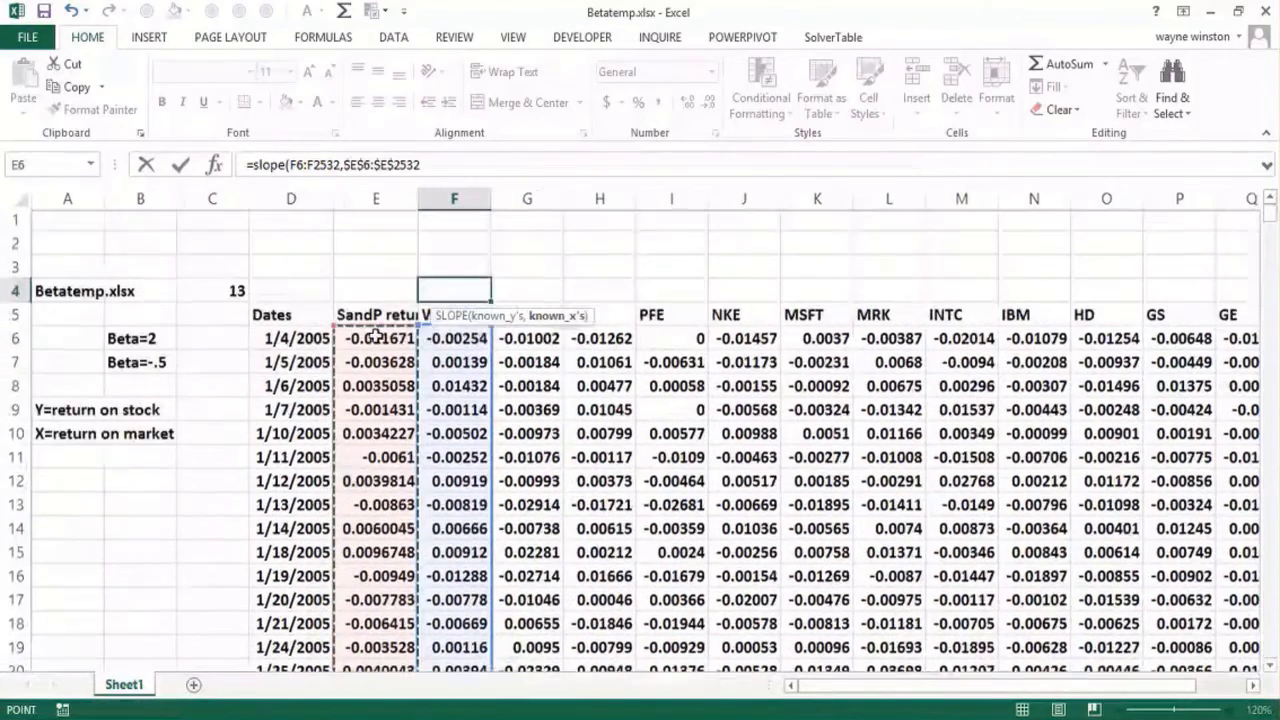
pyautogui.press('F4')
pyautogui.write(')')
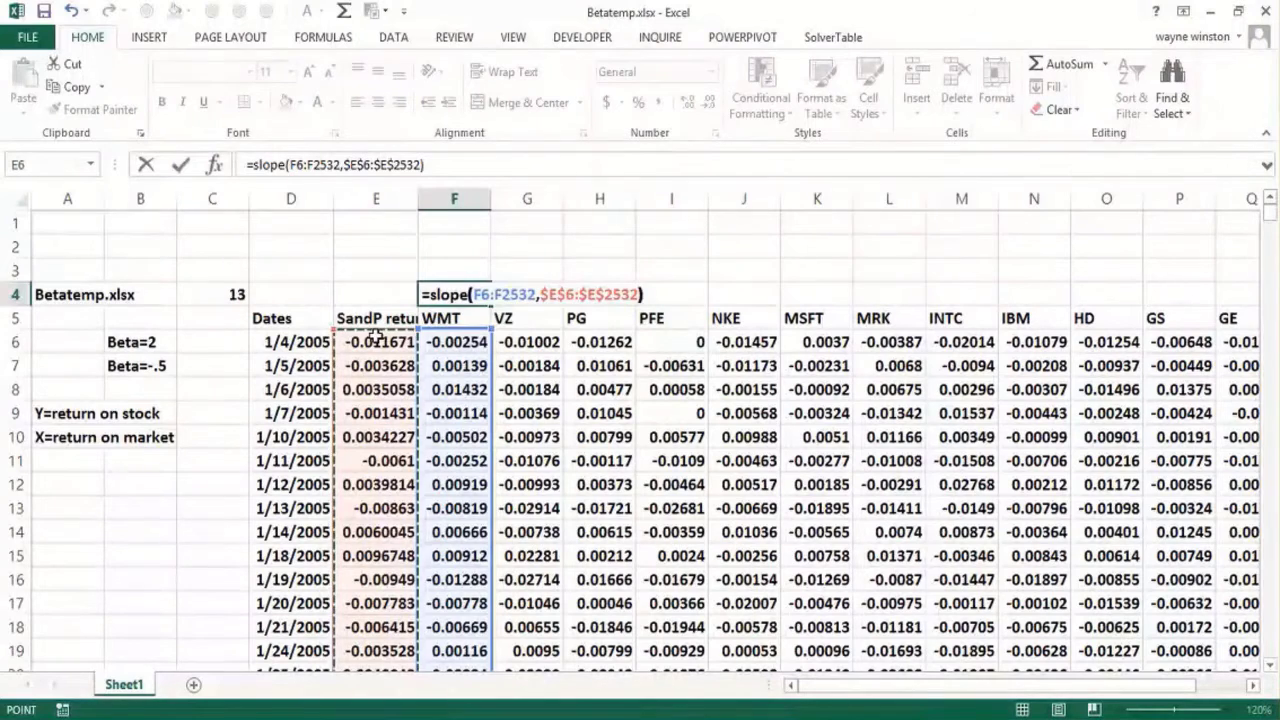
pyautogui.hotkey('ctrl', 'Return')
pyautogui.press('Down')
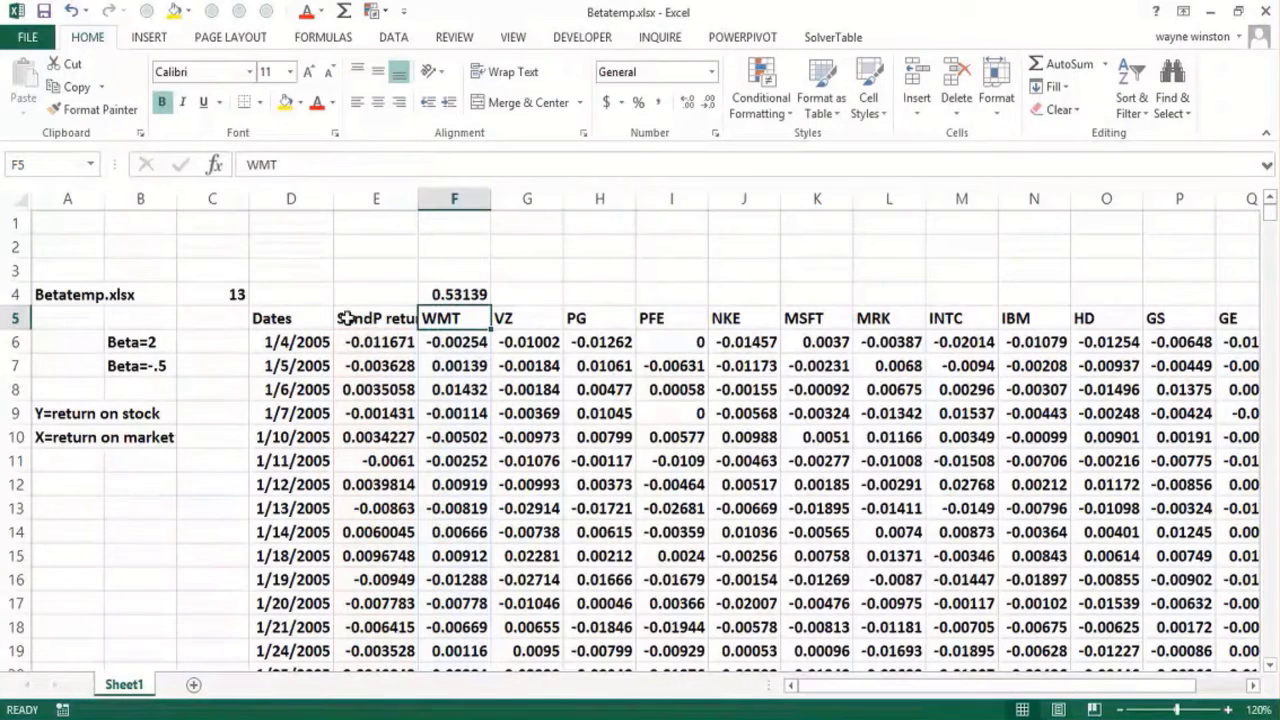
# Step: Widen column E so its full heading fits, and copy the slope formula in F4 across to R4
pyautogui.moveTo(418, 199); pyautogui.dragTo(461, 214)
pyautogui.click(494, 290)
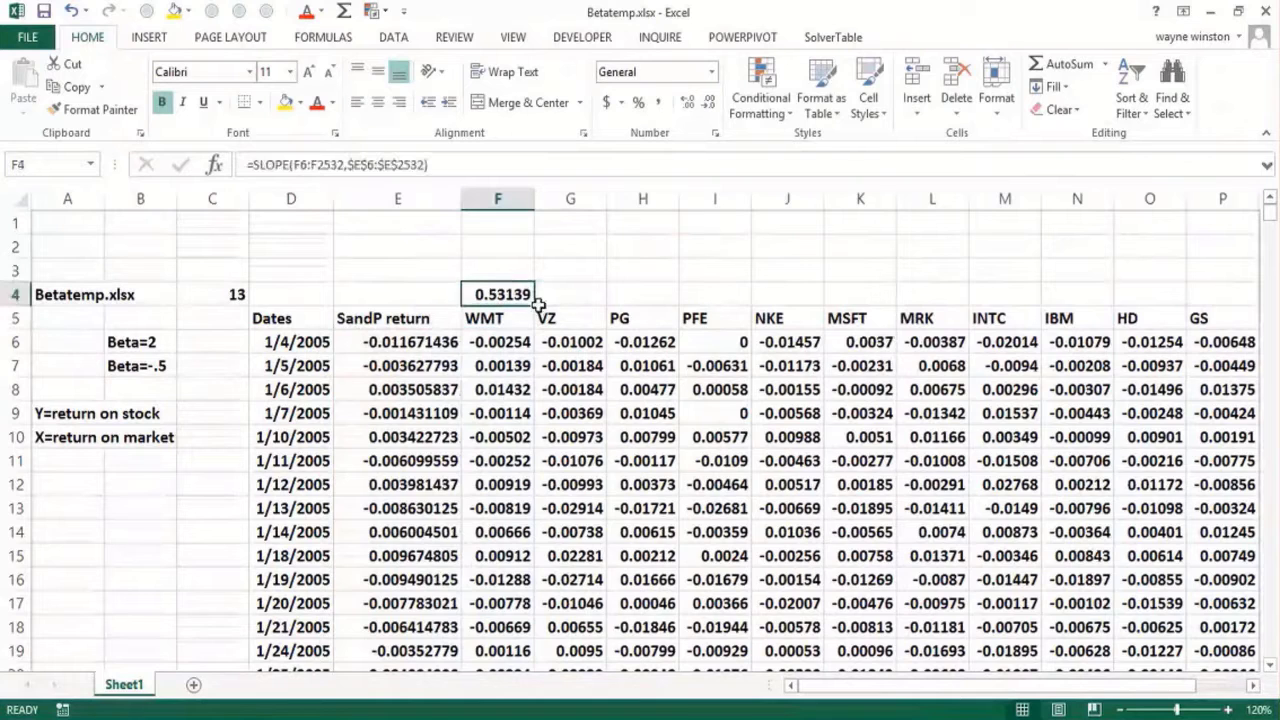
pyautogui.moveTo(537, 304); pyautogui.dragTo(1080, 321)
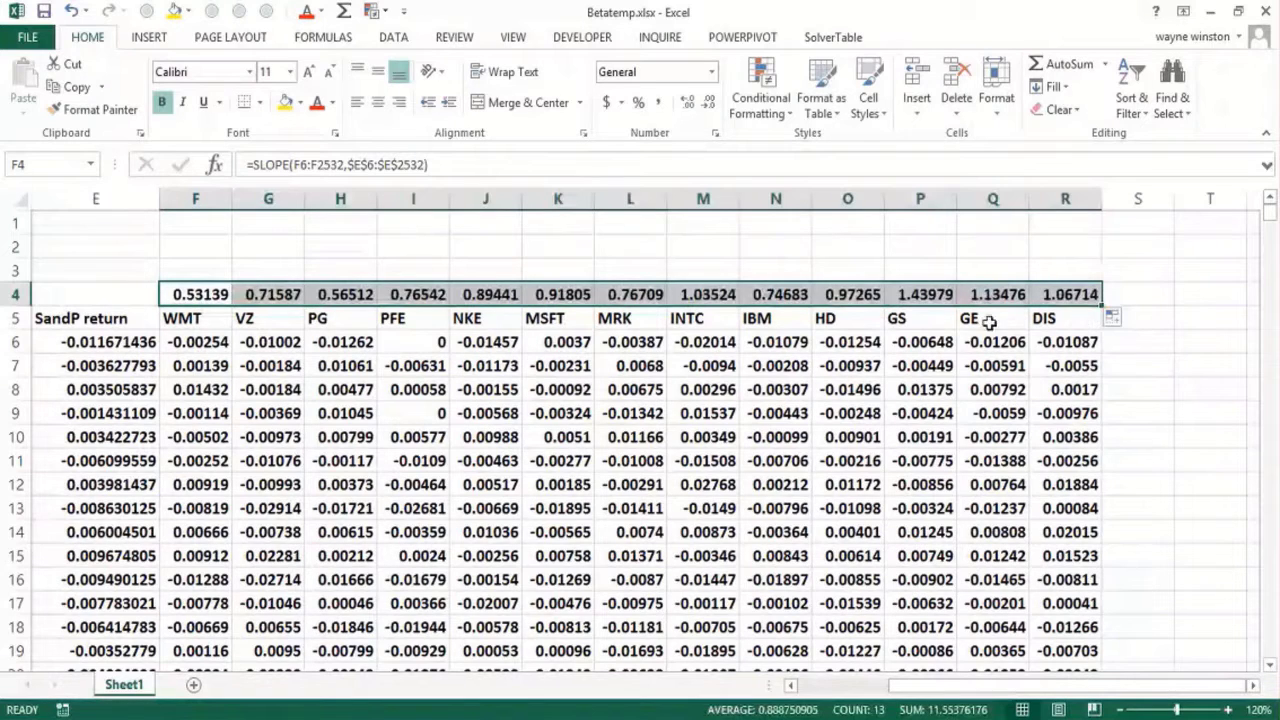
# Step: Highlight the betas in F4:R4 that are greater than 1 with Light Red Fill with Dark Red Text
pyautogui.click(200, 294)
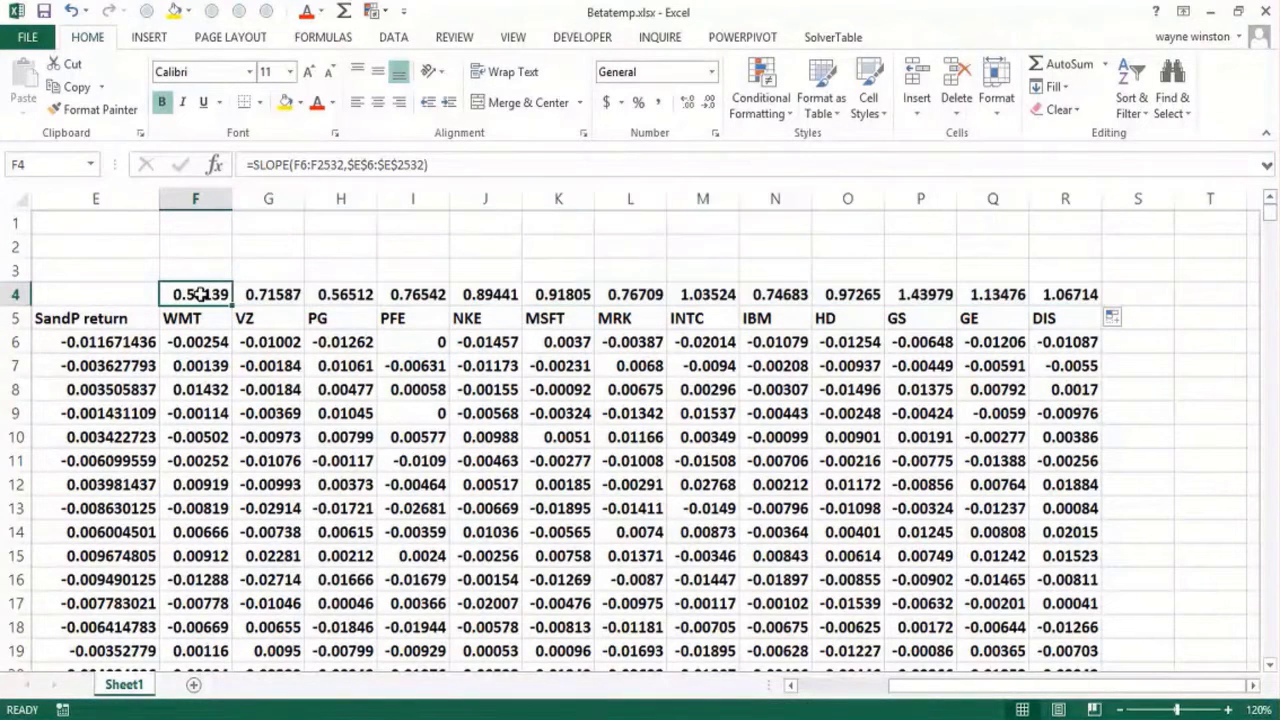
pyautogui.moveTo(200, 294); pyautogui.dragTo(1091, 294)
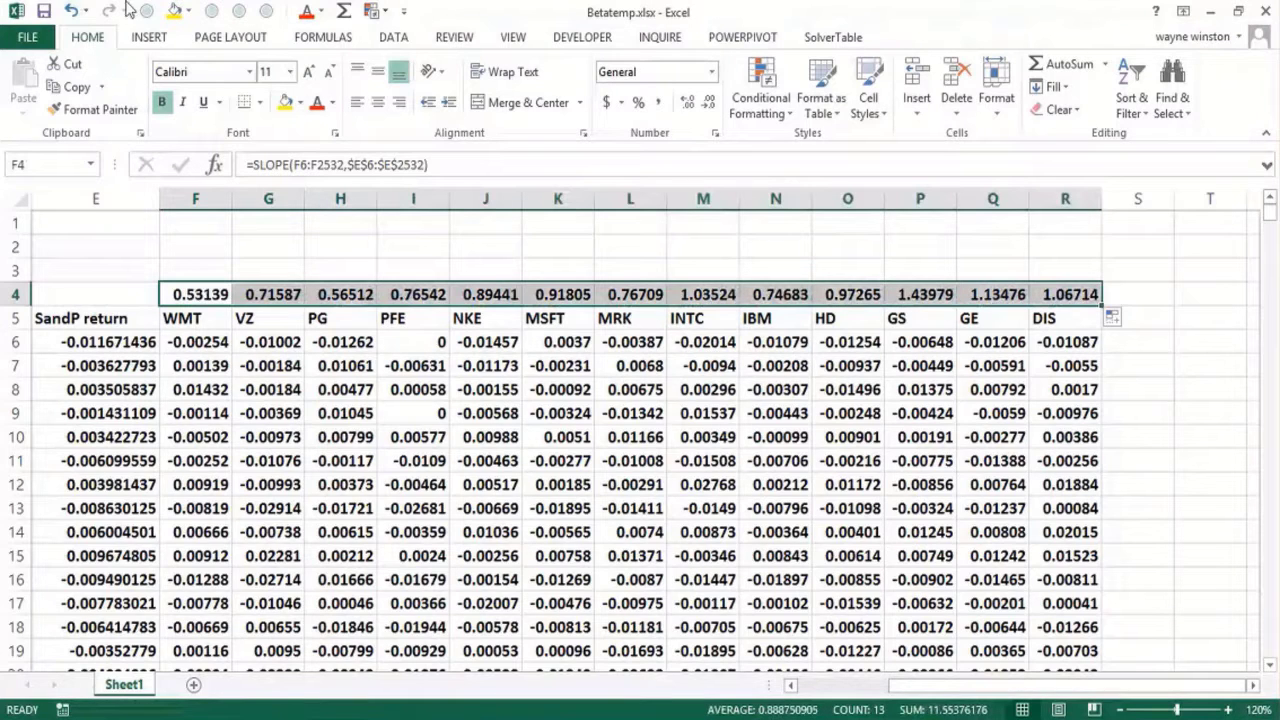
pyautogui.click(788, 105)
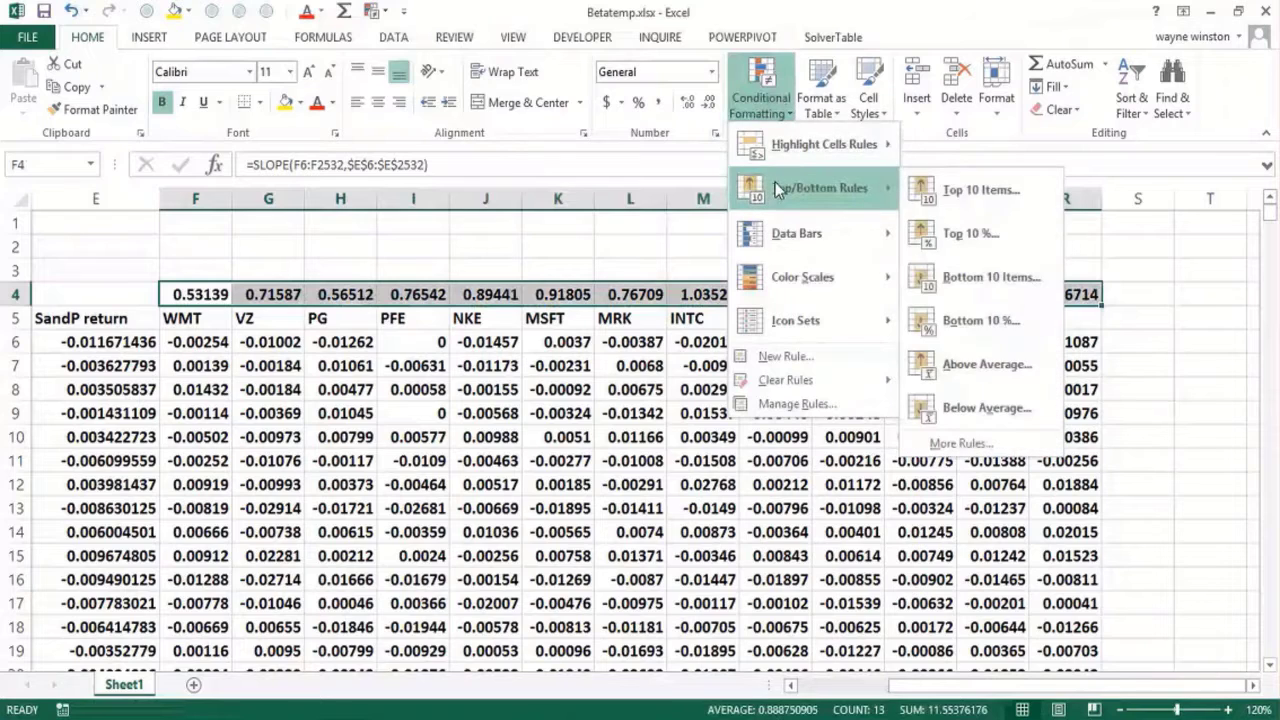
pyautogui.moveTo(795, 165)
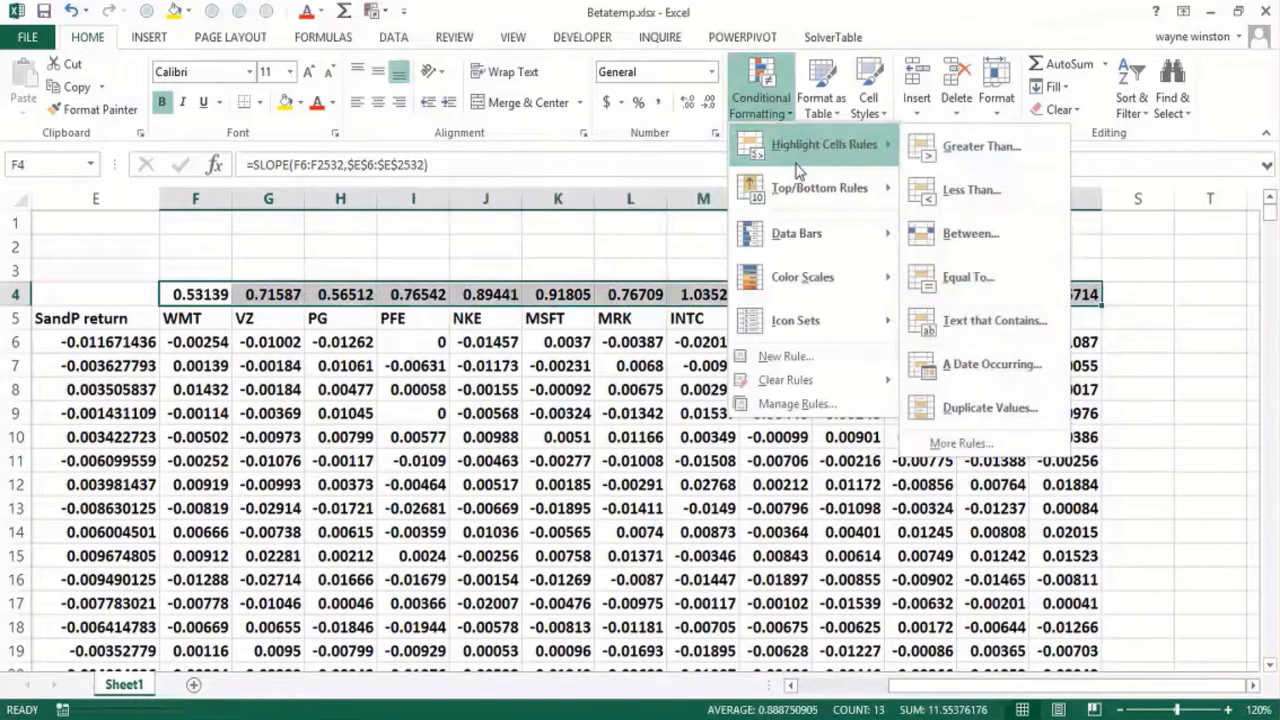
pyautogui.click(941, 160)
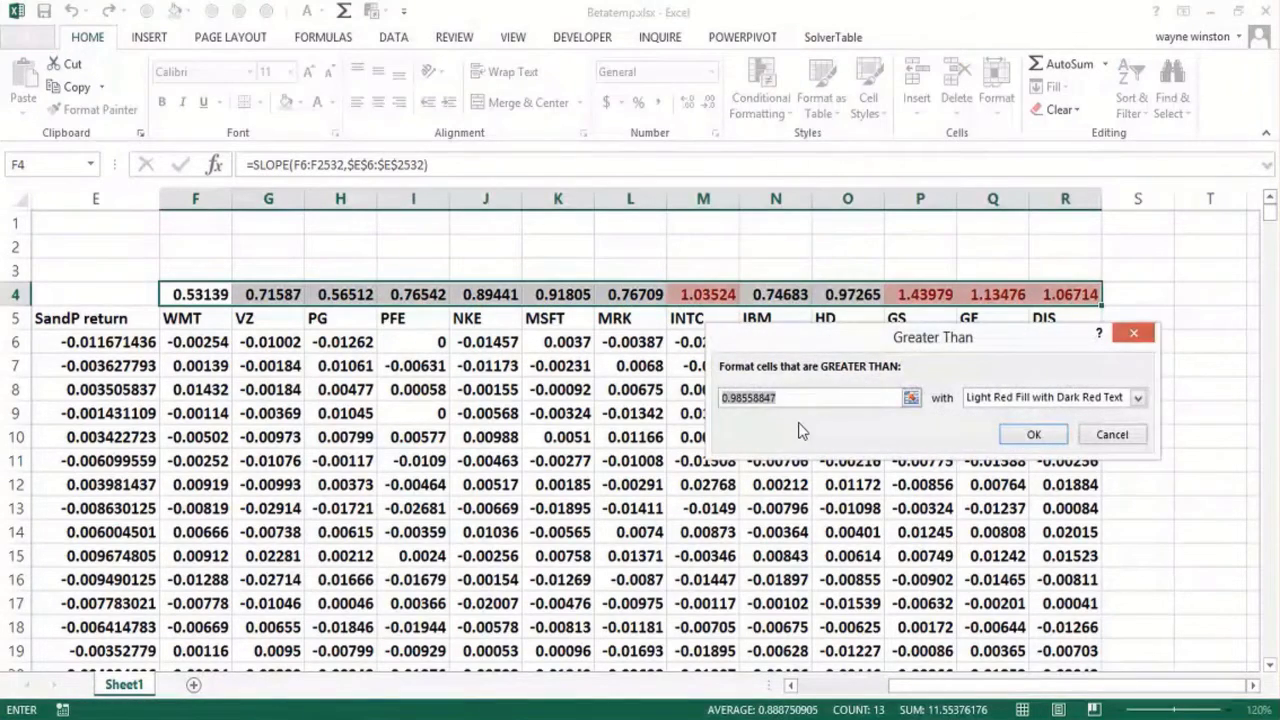
pyautogui.write('1')
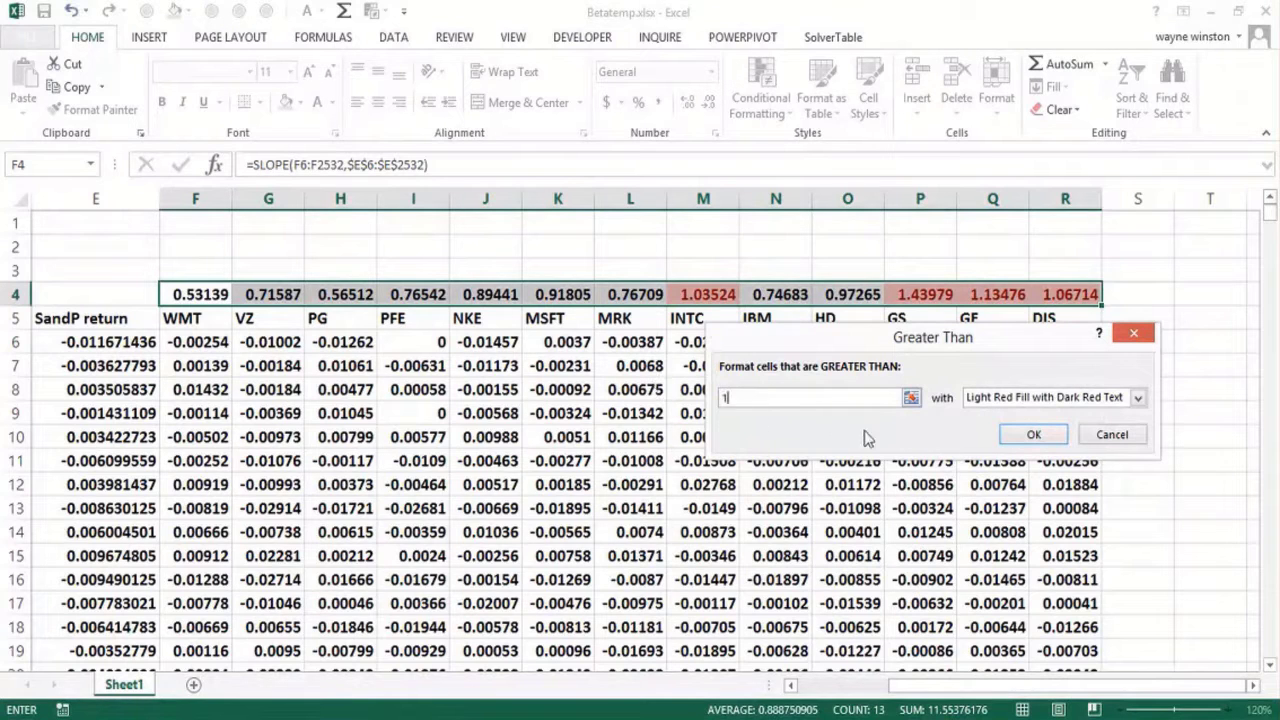
pyautogui.click(1034, 437)
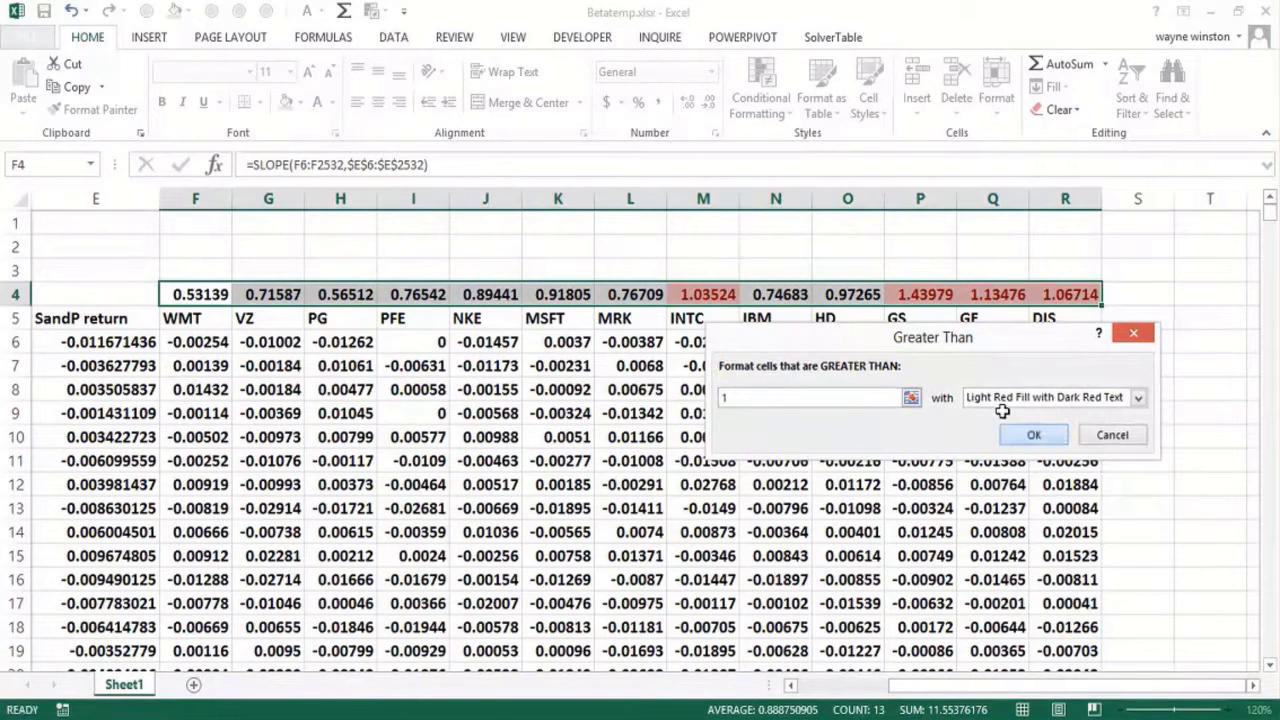
pyautogui.click(871, 247)
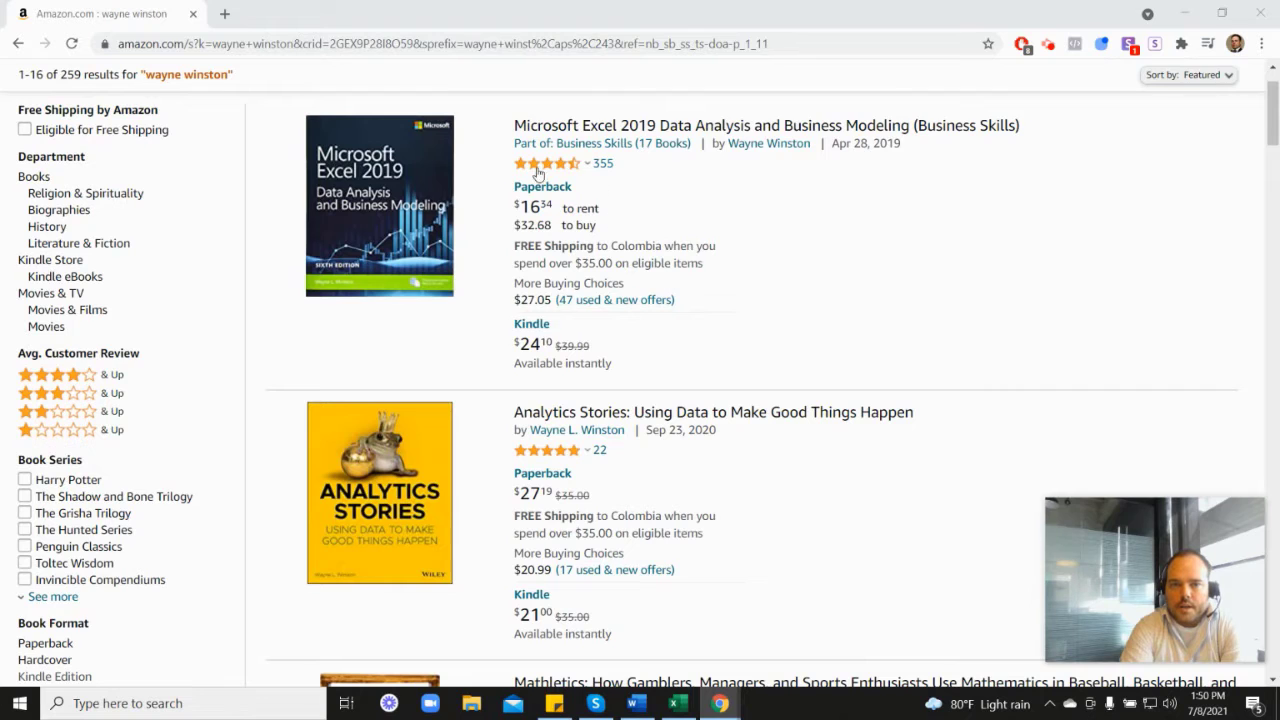
pyautogui.moveTo(549, 173)
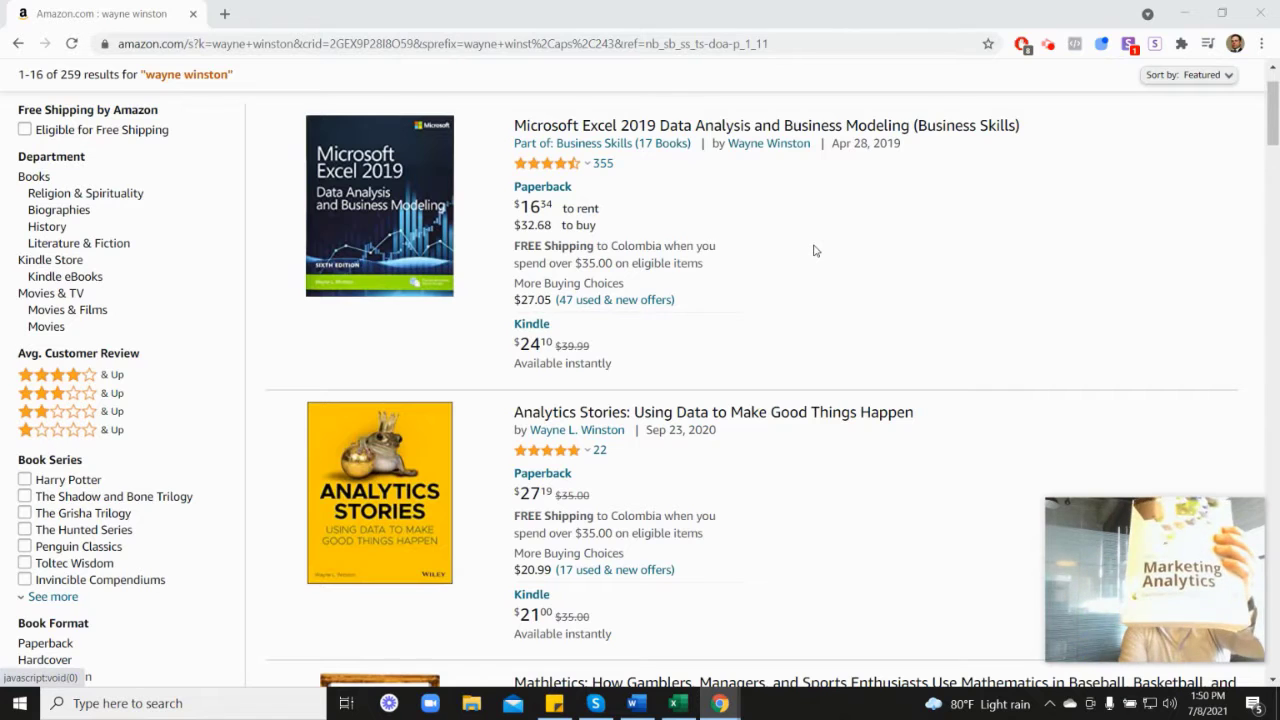
pyautogui.scroll(-7, 1095, 408)
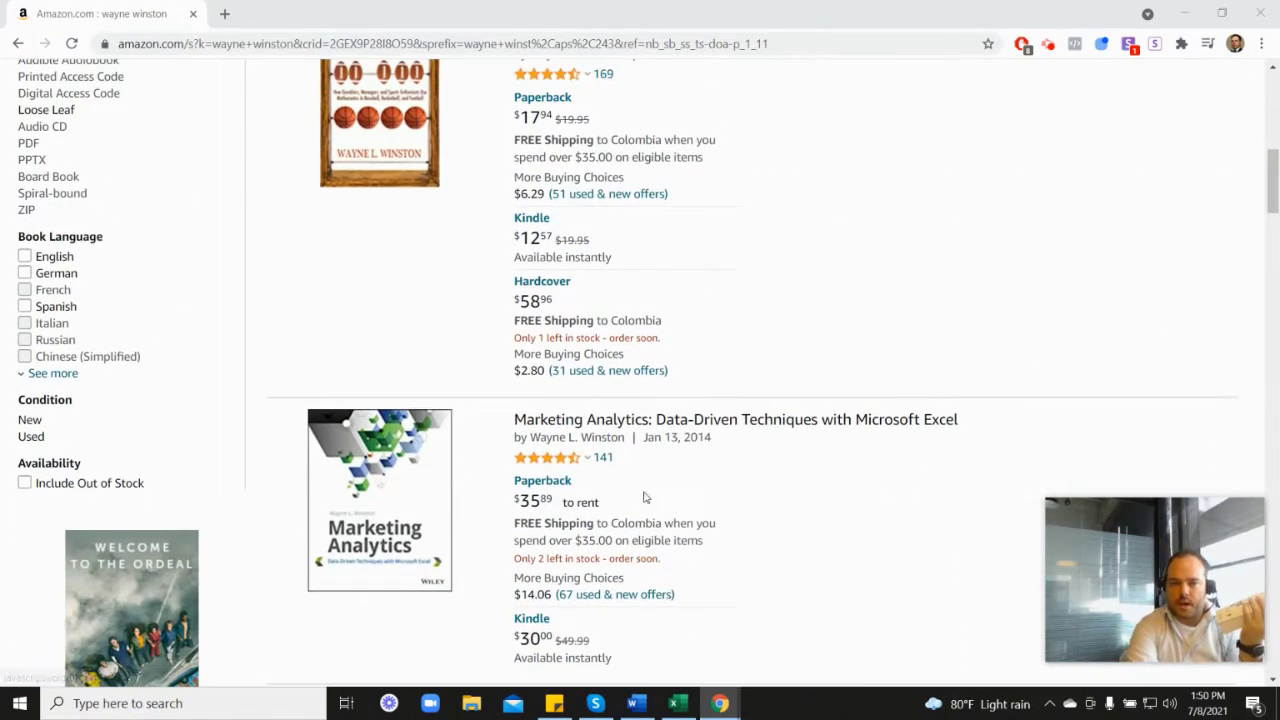
pyautogui.scroll(5, 743, 380)
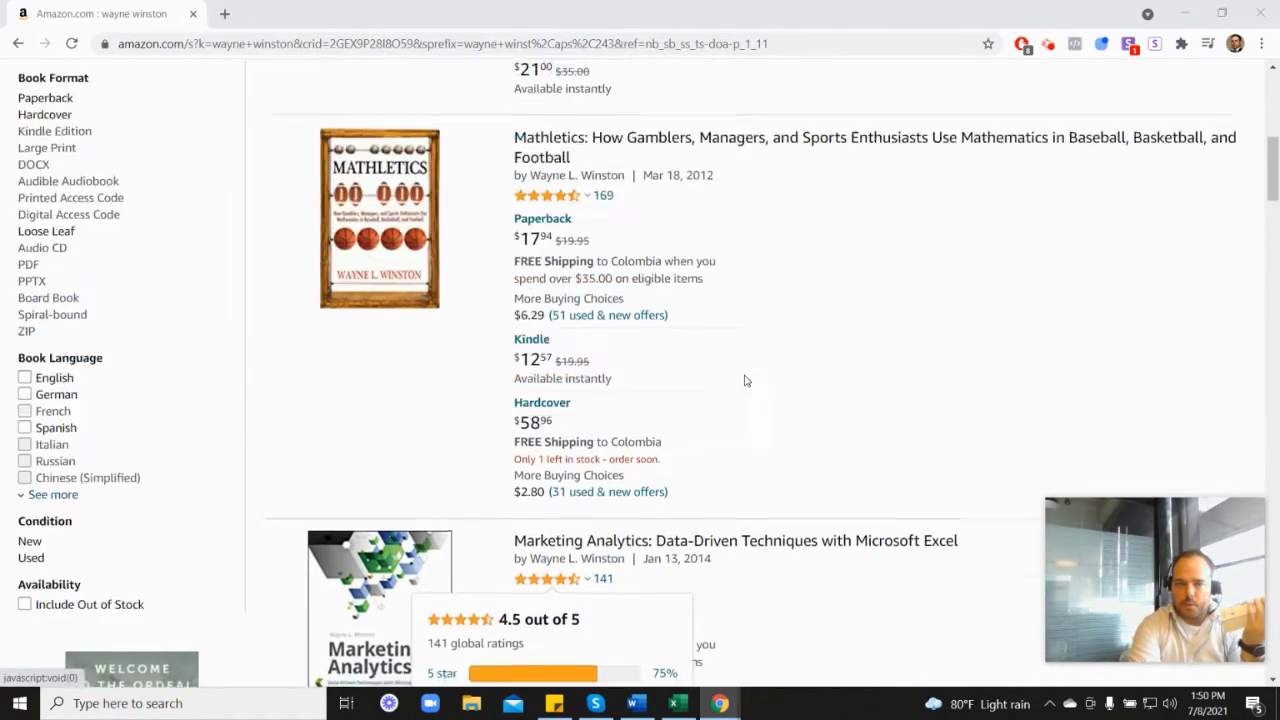